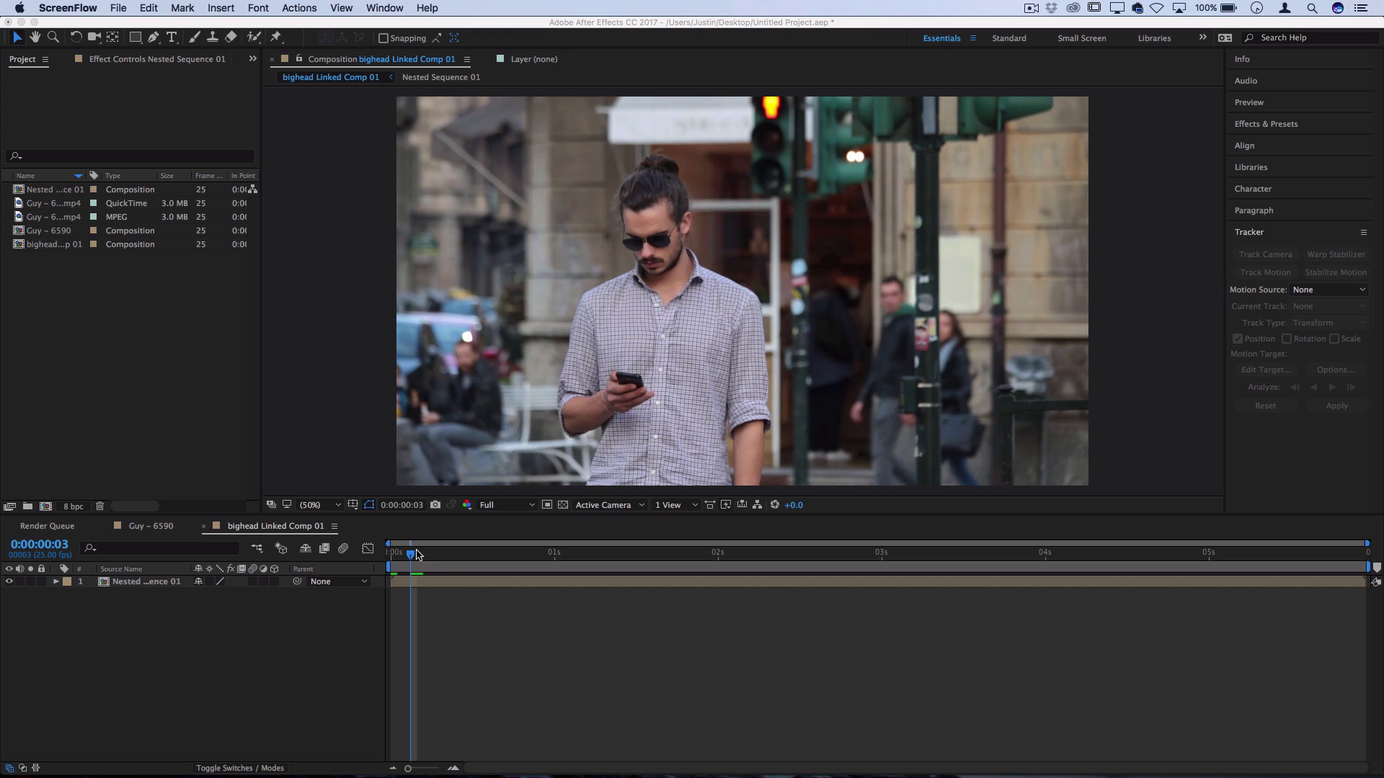
Move the bighead Linked Comp 01 playhead to frame 0:00:02:00.
{"action": "left_click", "coordinate": [420, 555]}
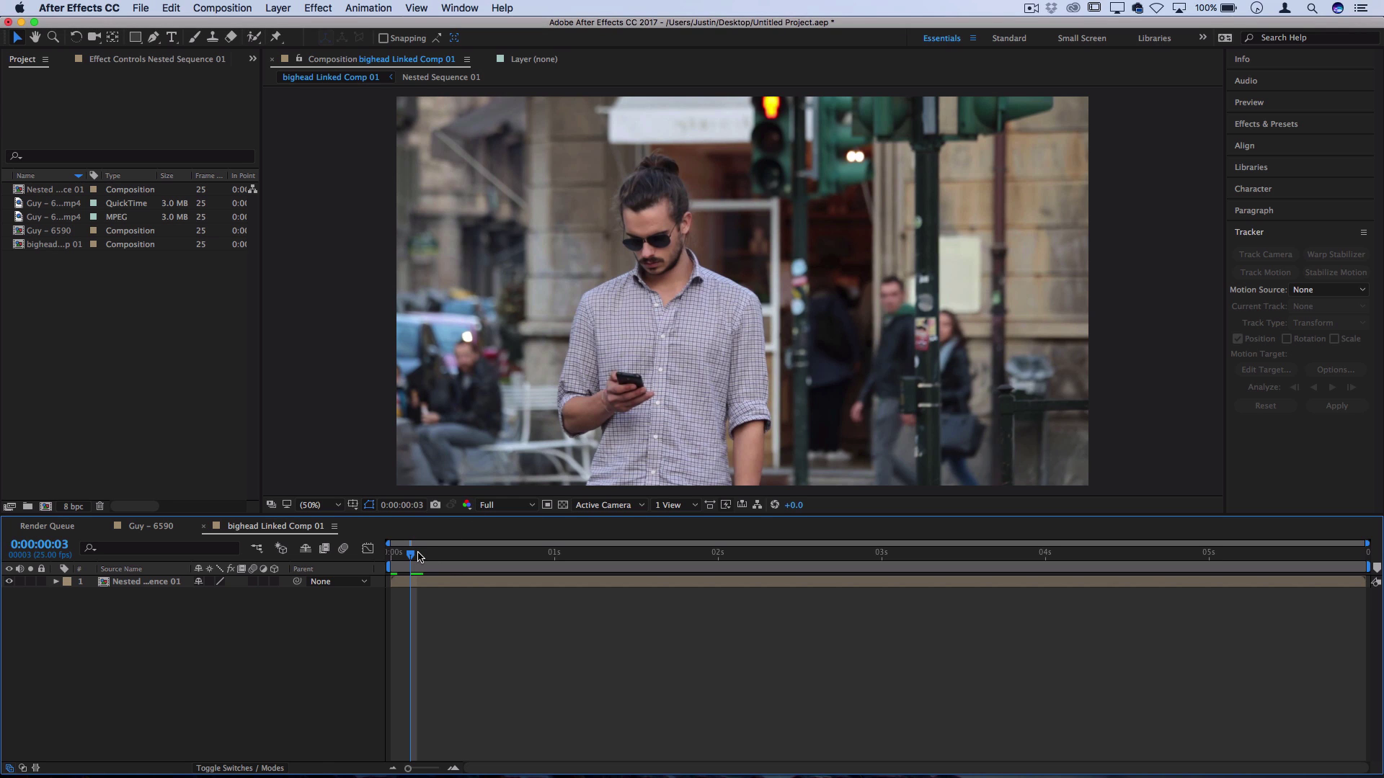
{"action": "left_click", "coordinate": [418, 555]}
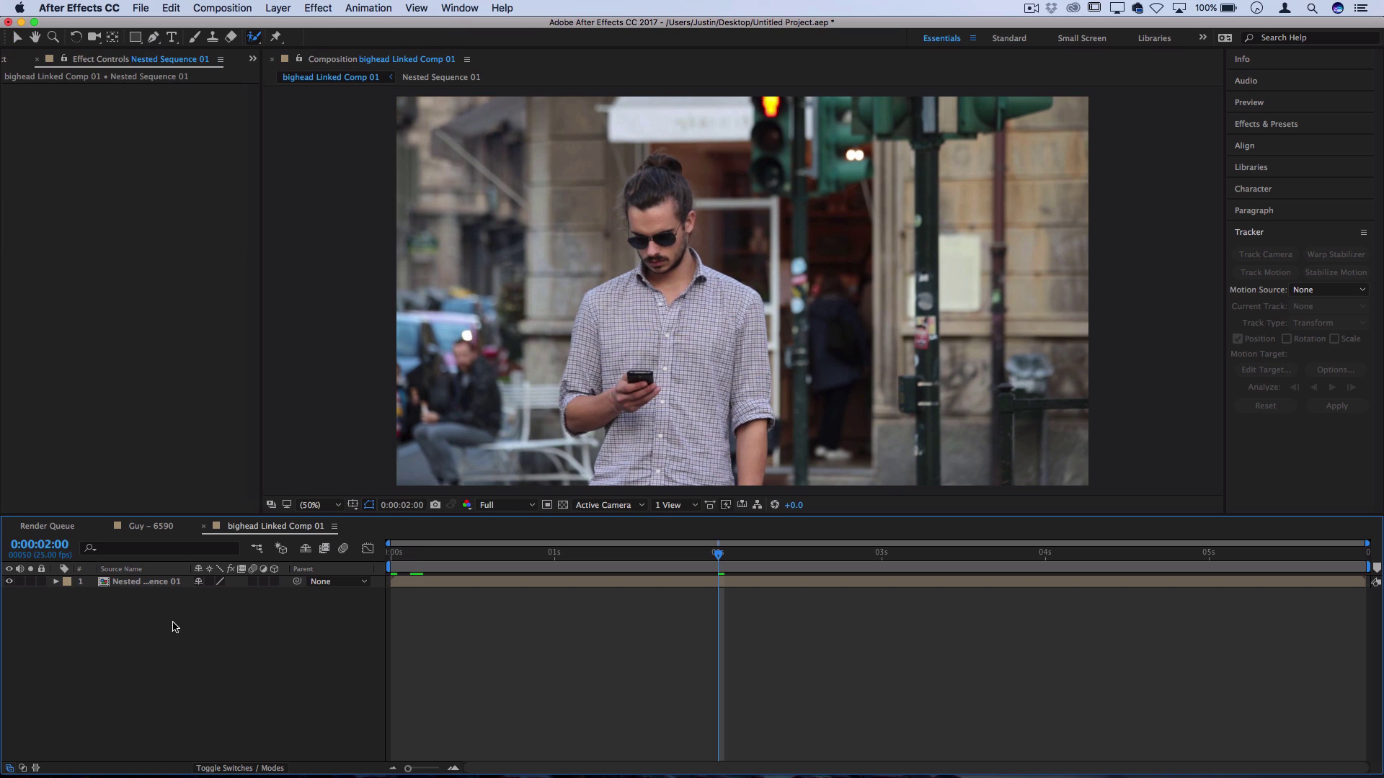
Pick the Roto Brush tool and open Nested Sequence 01 in its Layer panel.
{"action": "left_click", "coordinate": [256, 40]}
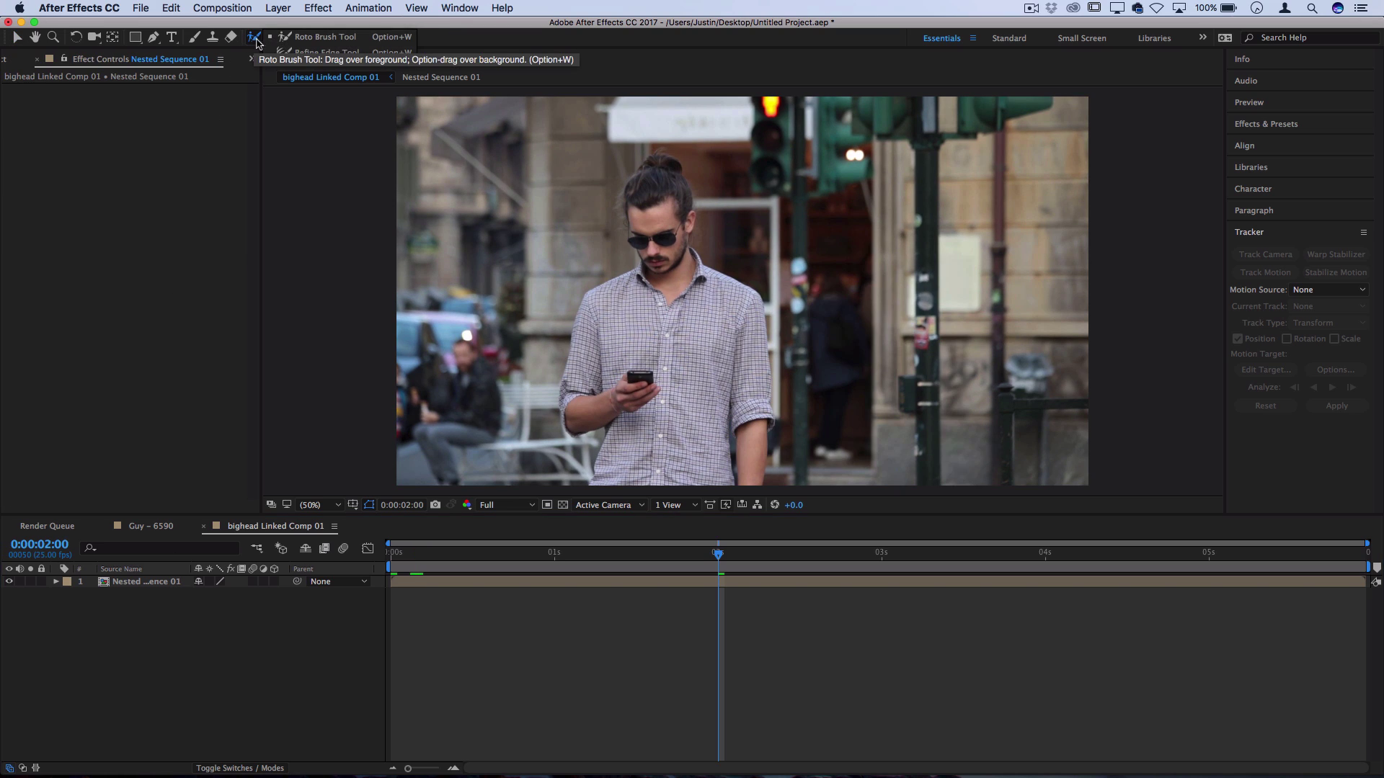
{"action": "left_click", "coordinate": [297, 43]}
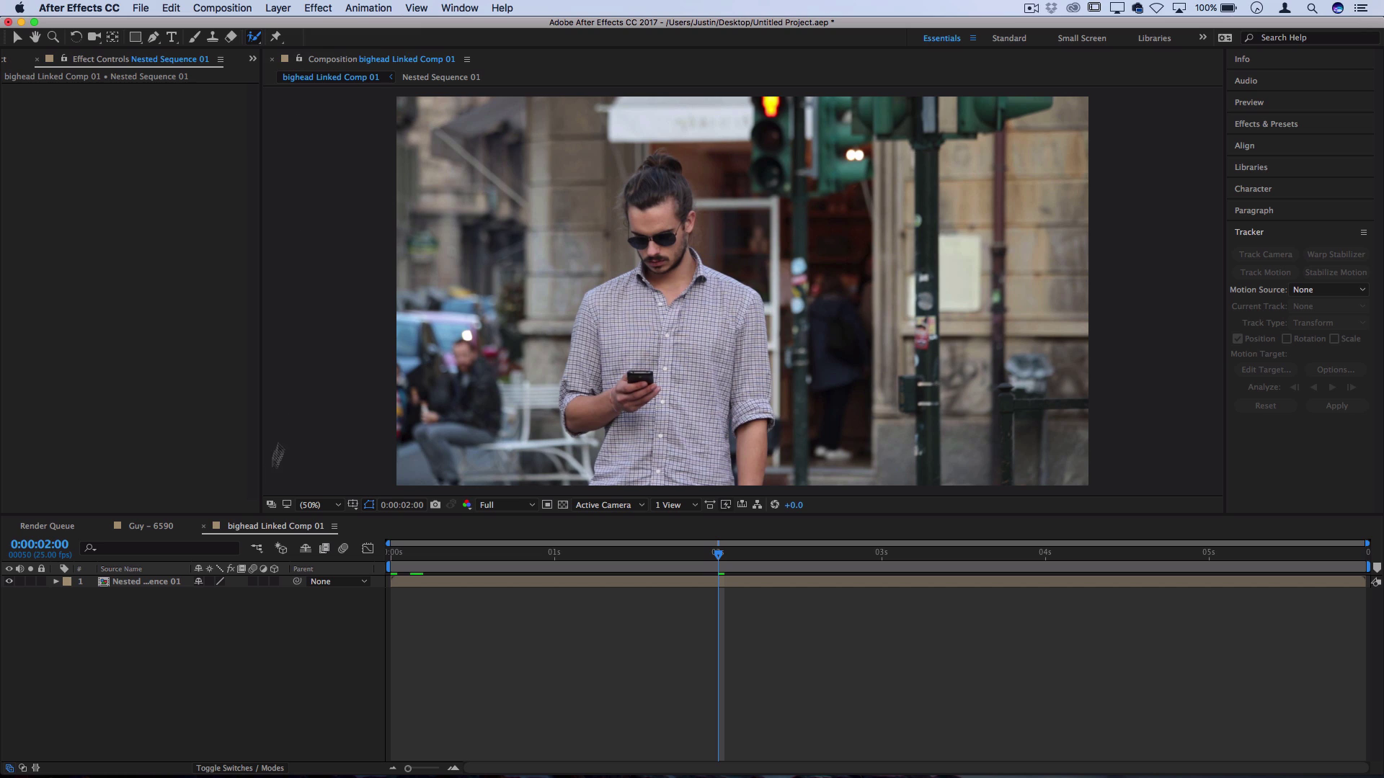
{"action": "left_click", "coordinate": [674, 225]}
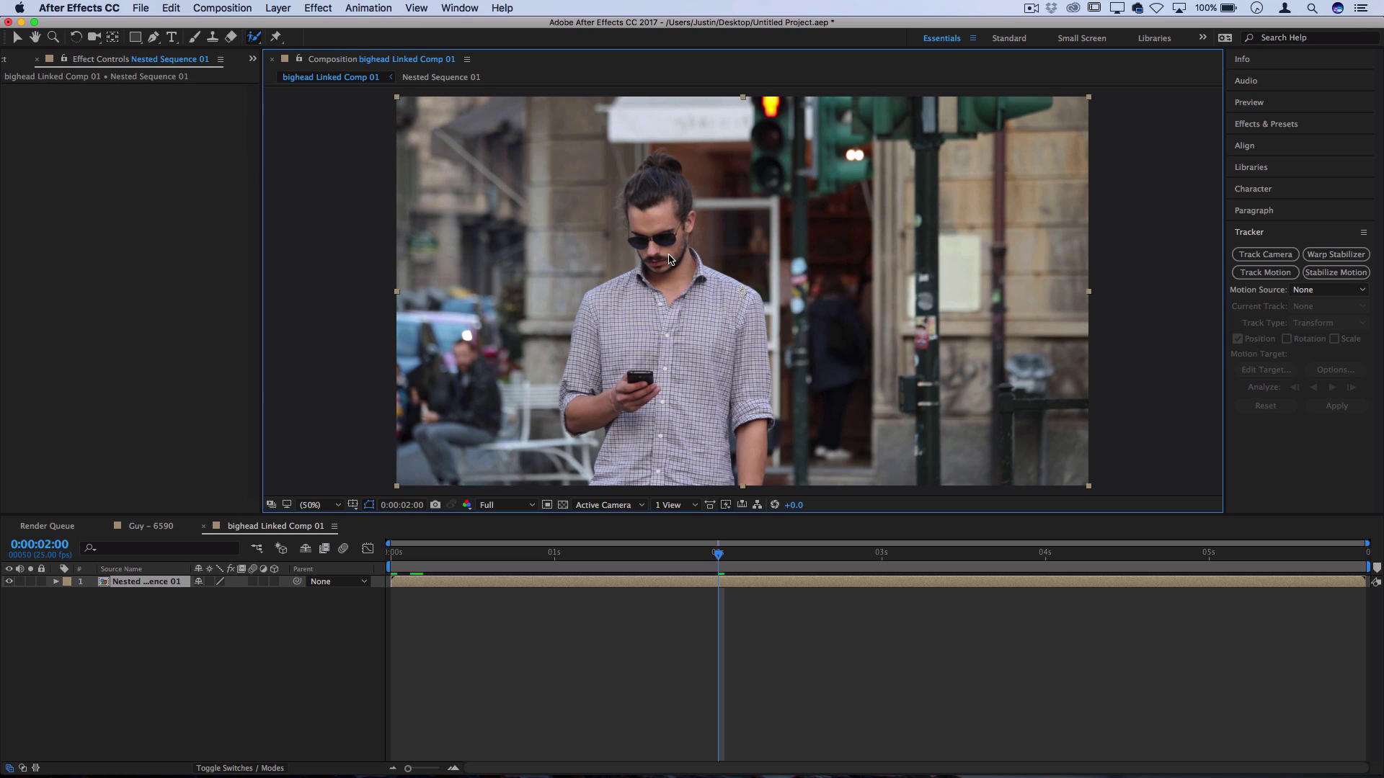
{"action": "double_click", "coordinate": [144, 582]}
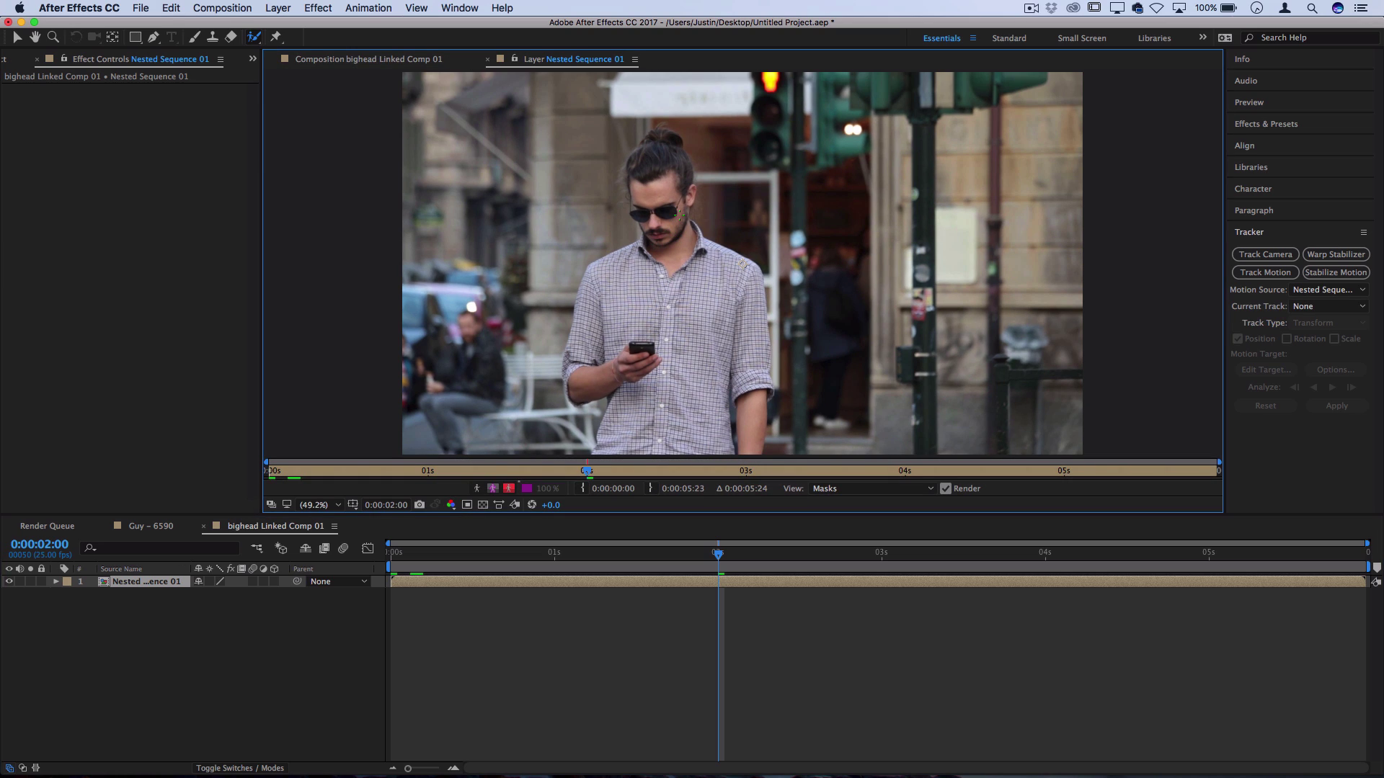
Paint Roto Brush foreground strokes over the hair, head, right ear and chin.
{"action": "left_click", "coordinate": [659, 193]}
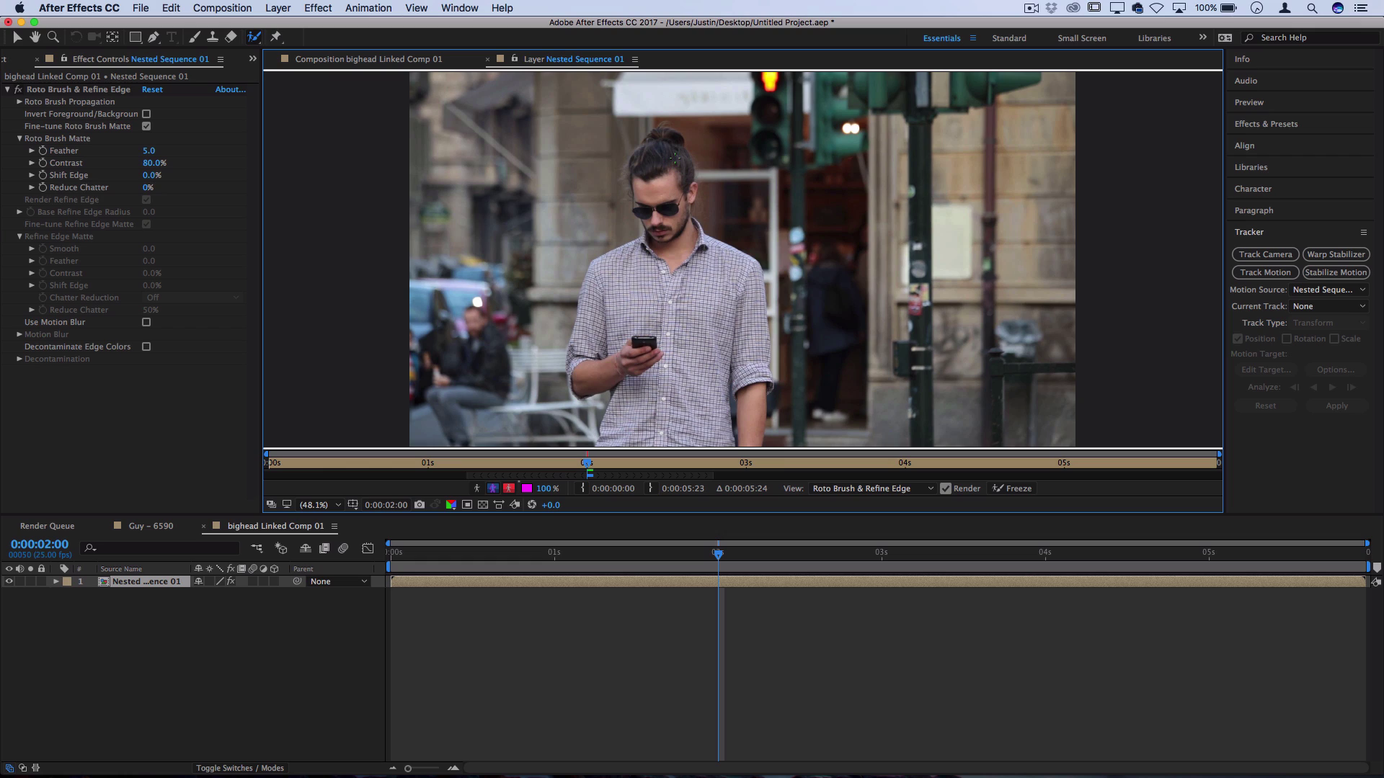
{"action": "left_click_drag", "start_coordinate": [682, 160], "coordinate": [687, 192]}
{"action": "mouse_move", "coordinate": [658, 237]}
{"action": "left_mouse_down"}
{"action": "mouse_move", "coordinate": [635, 206]}
{"action": "mouse_move", "coordinate": [635, 160]}
{"action": "mouse_move", "coordinate": [674, 143]}
{"action": "left_mouse_up"}
{"action": "left_click_drag", "start_coordinate": [692, 186], "coordinate": [690, 193]}
{"action": "left_click_drag", "start_coordinate": [665, 243], "coordinate": [647, 225]}
Subtract the background above and beside the head from the Roto Brush matte.
{"action": "key", "text": "alt"}
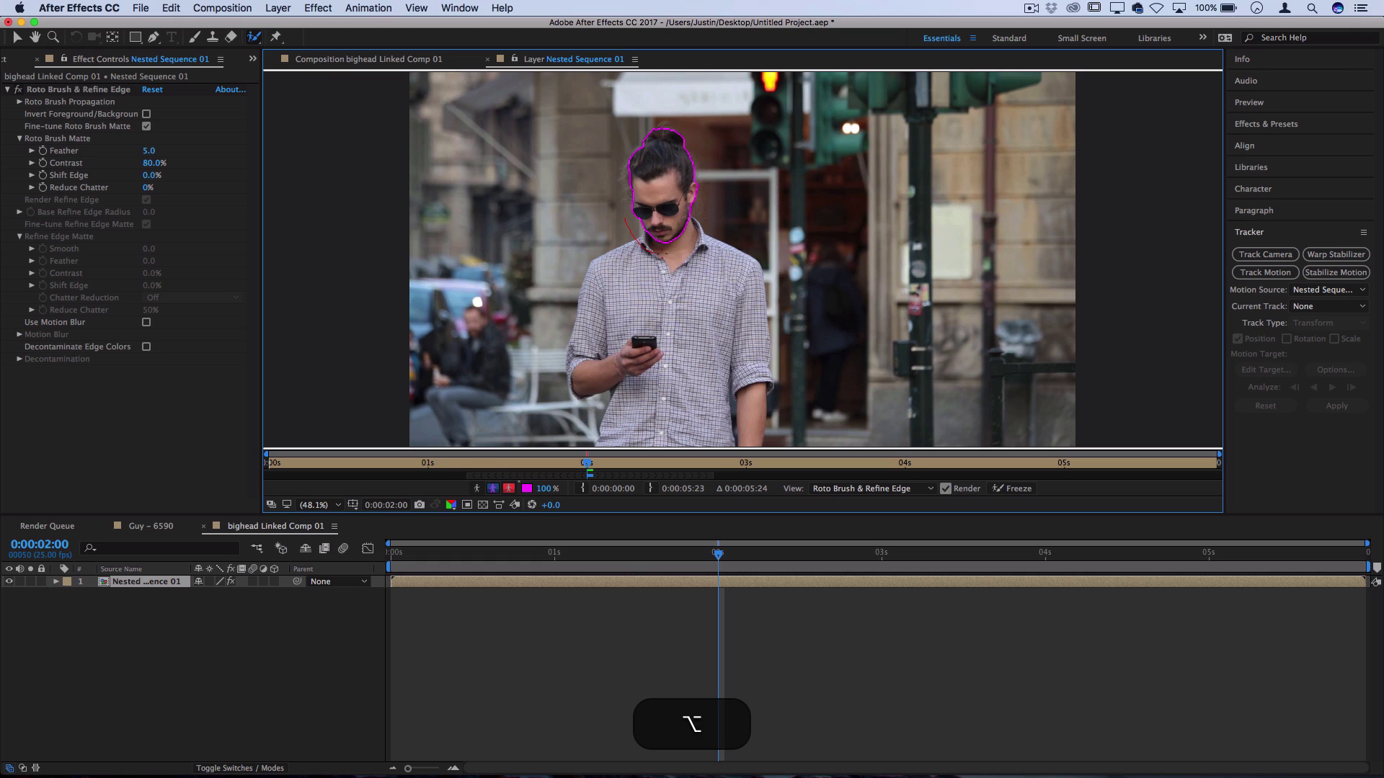
{"action": "mouse_move", "coordinate": [703, 127]}
{"action": "left_mouse_down"}
{"action": "mouse_move", "coordinate": [633, 119]}
{"action": "mouse_move", "coordinate": [616, 145]}
{"action": "left_mouse_up"}
{"action": "left_click_drag", "start_coordinate": [616, 209], "coordinate": [622, 217]}
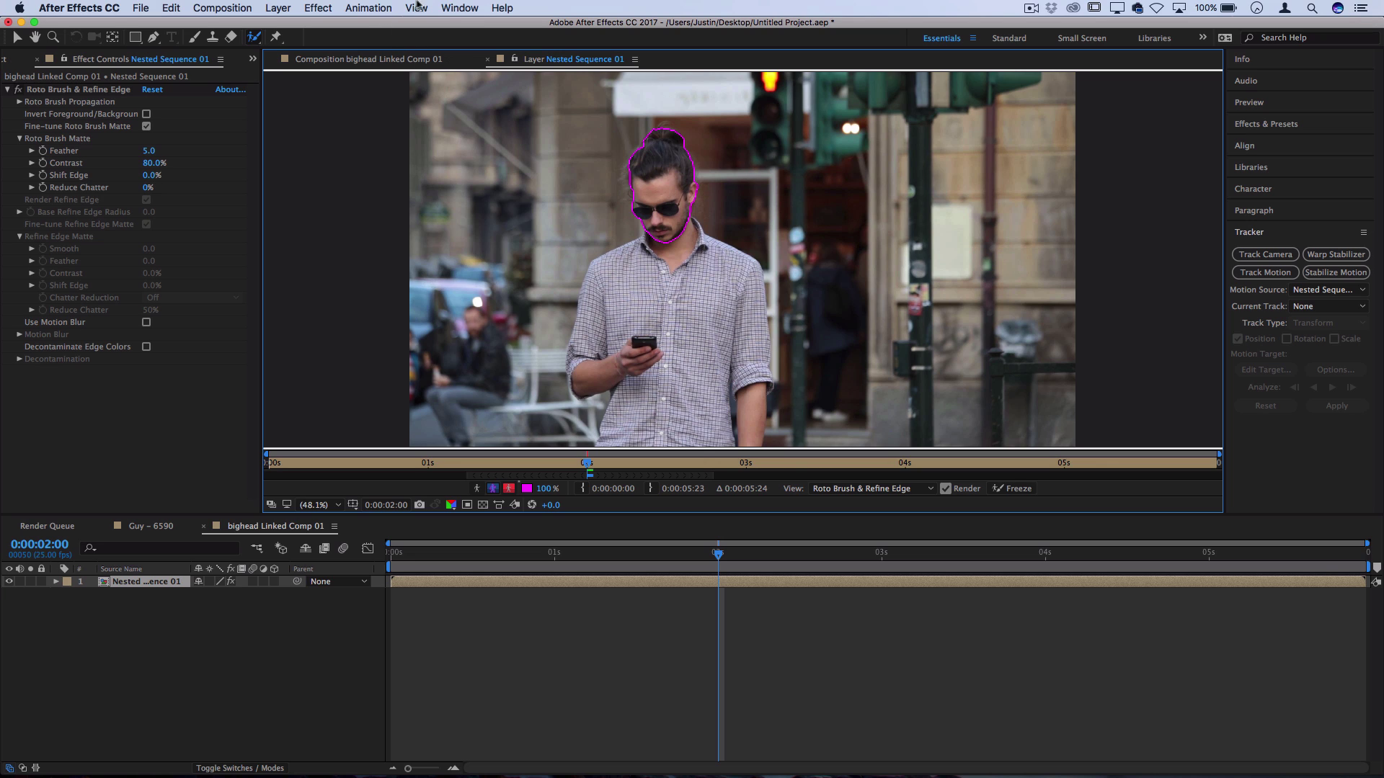
Switch to the 9 px brush in the Brushes panel and touch up the matte across the chin.
{"action": "left_click", "coordinate": [459, 7]}
{"action": "left_click", "coordinate": [468, 111]}
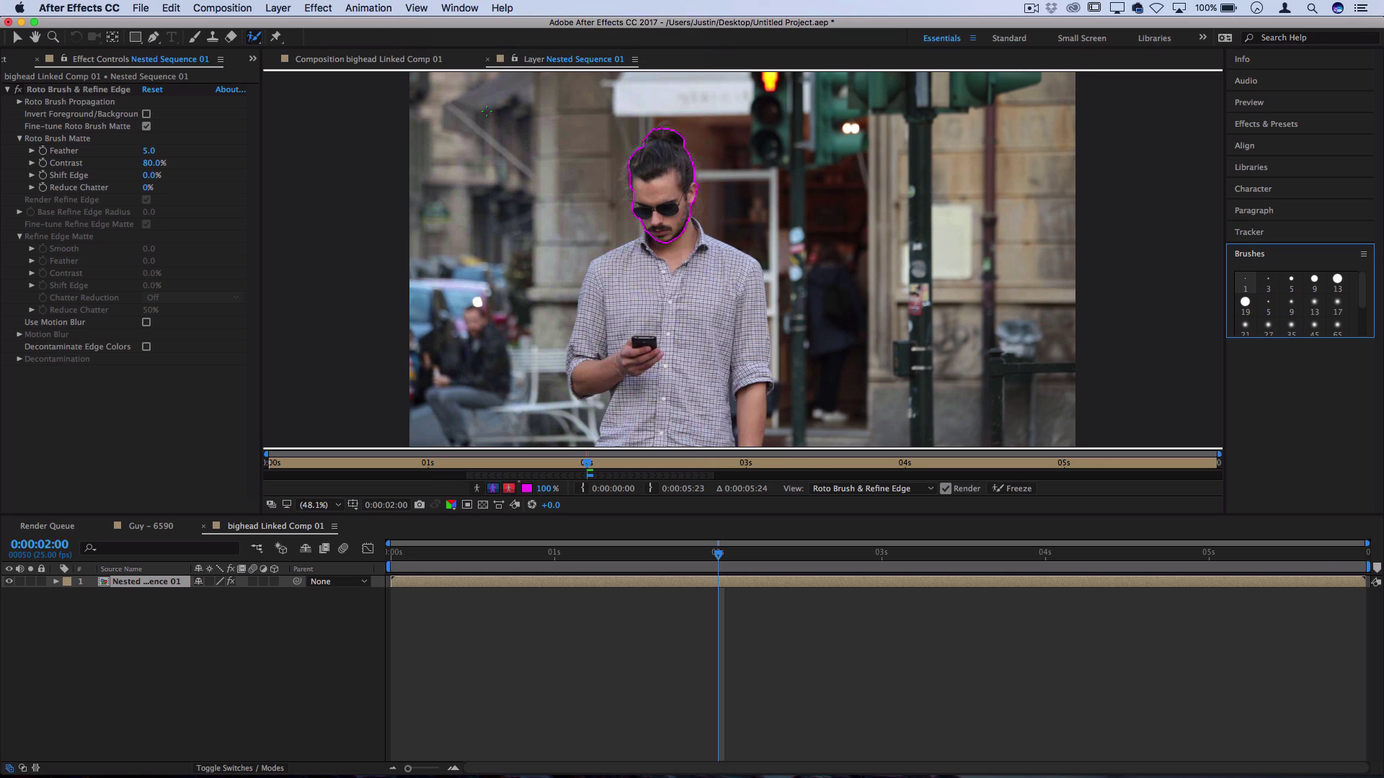
{"action": "left_click", "coordinate": [1314, 284]}
{"action": "left_click", "coordinate": [685, 202]}
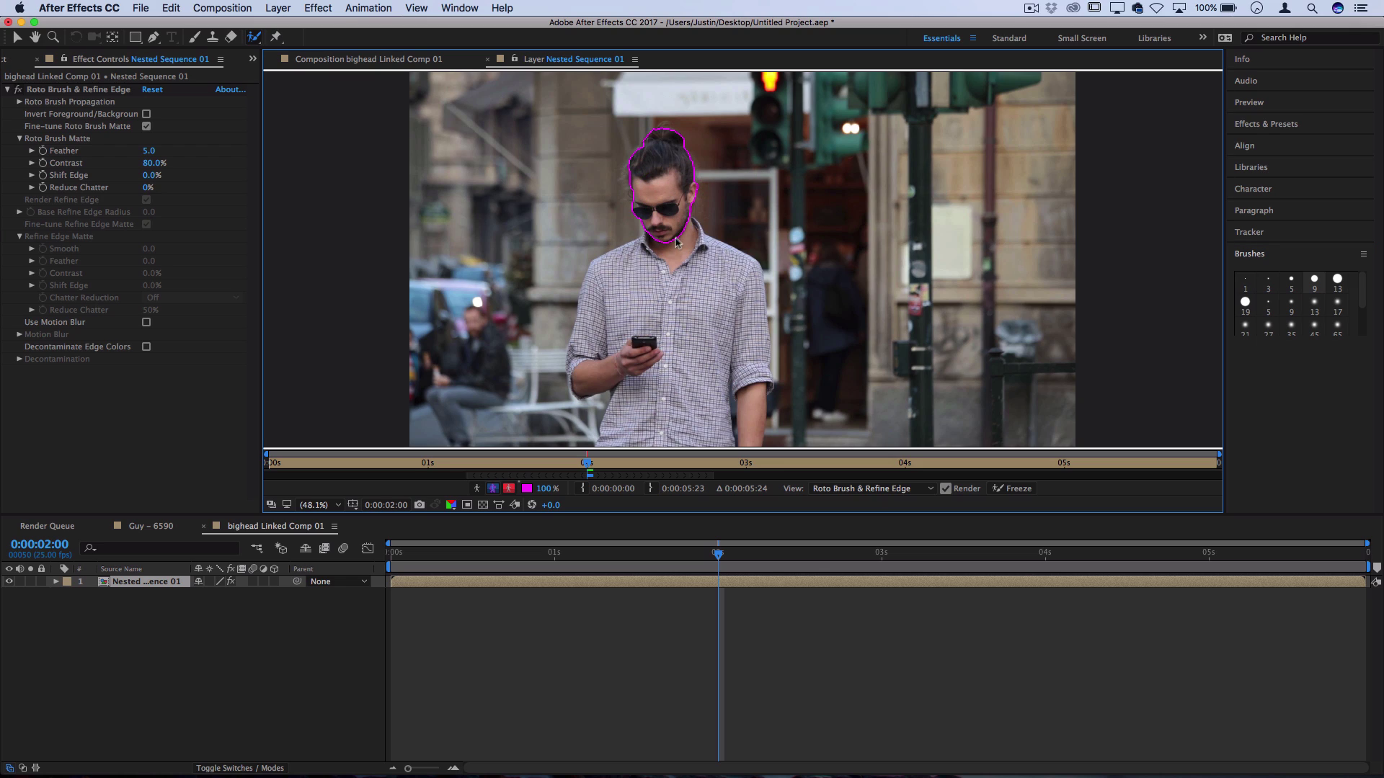
{"action": "left_click_drag", "start_coordinate": [673, 237], "coordinate": [648, 239]}
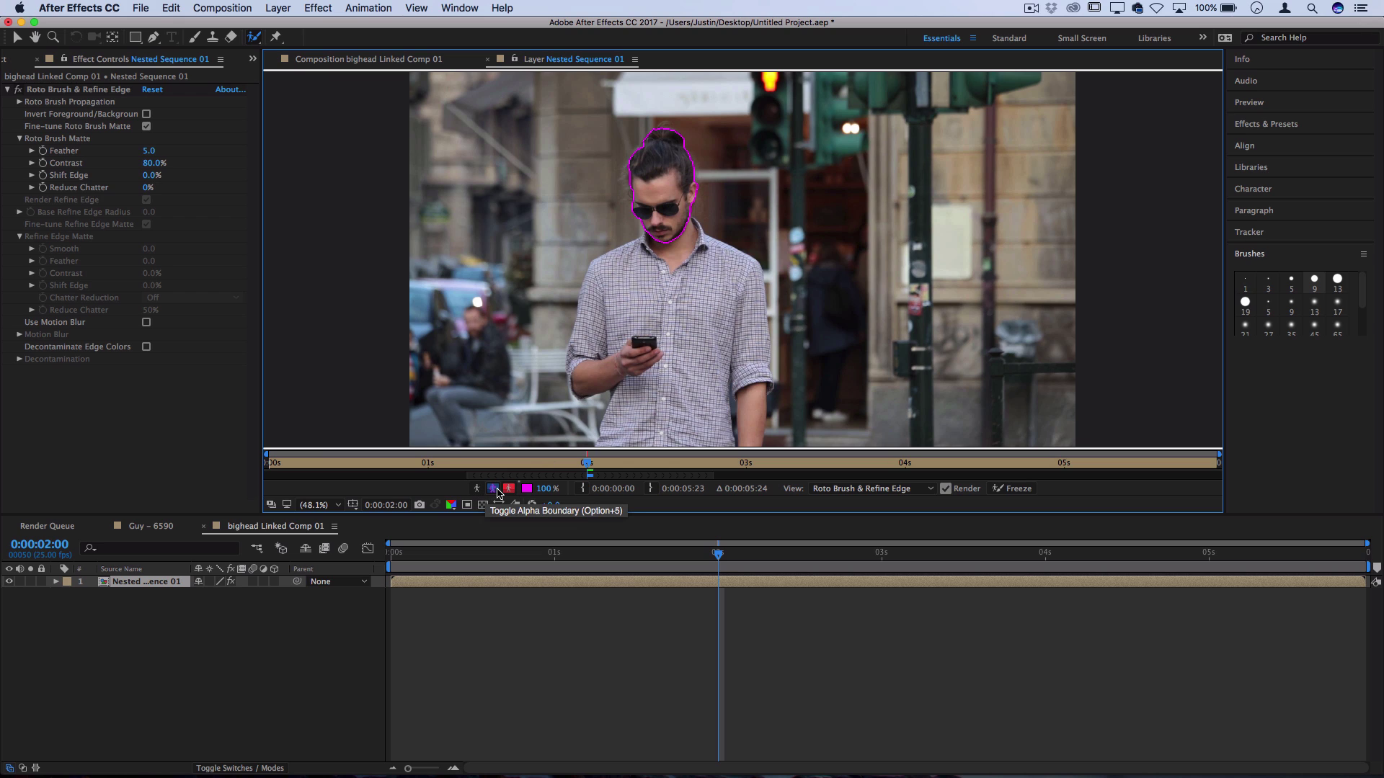
Cycle the Alpha Overlay, Alpha and Alpha Boundary views, then raise the matte Feather to 9.3.
{"action": "left_click", "coordinate": [508, 489]}
{"action": "left_click", "coordinate": [509, 491]}
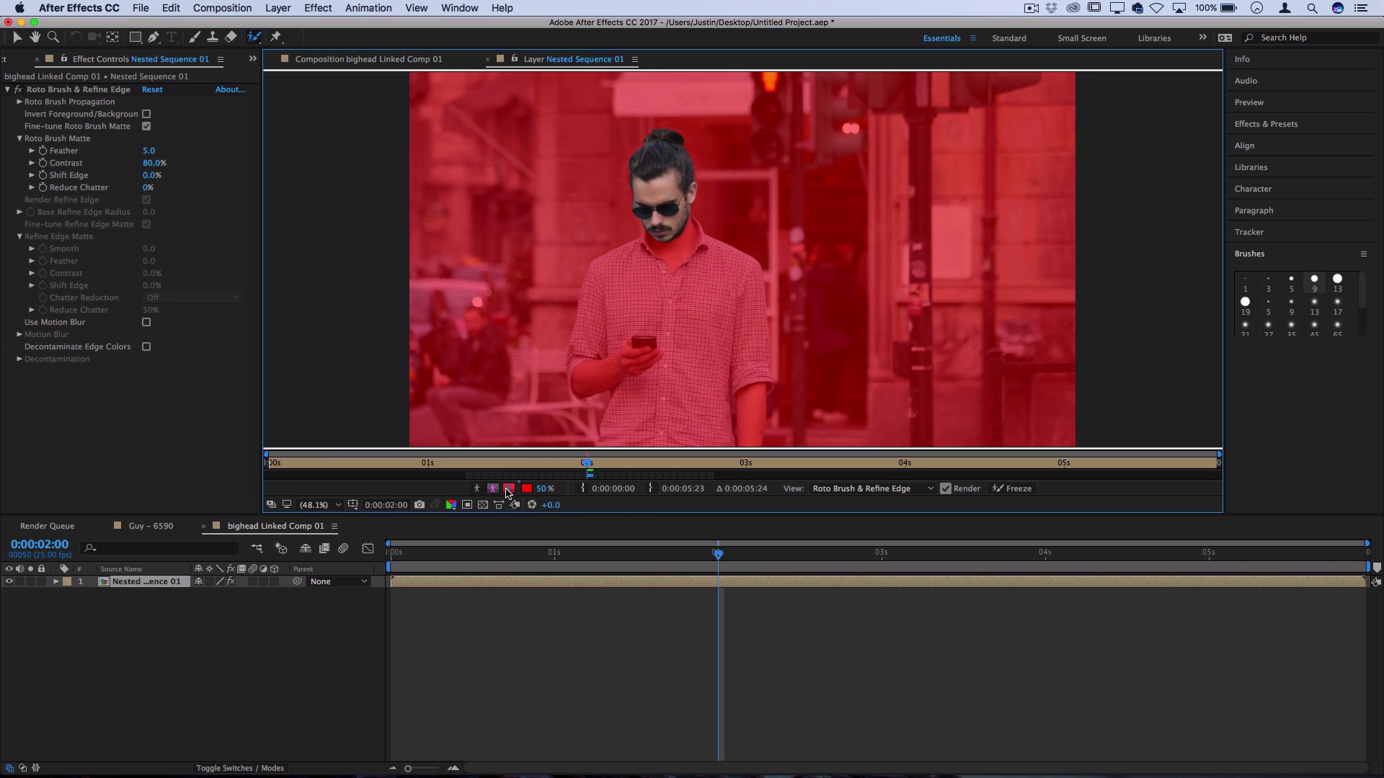
{"action": "left_click", "coordinate": [478, 490]}
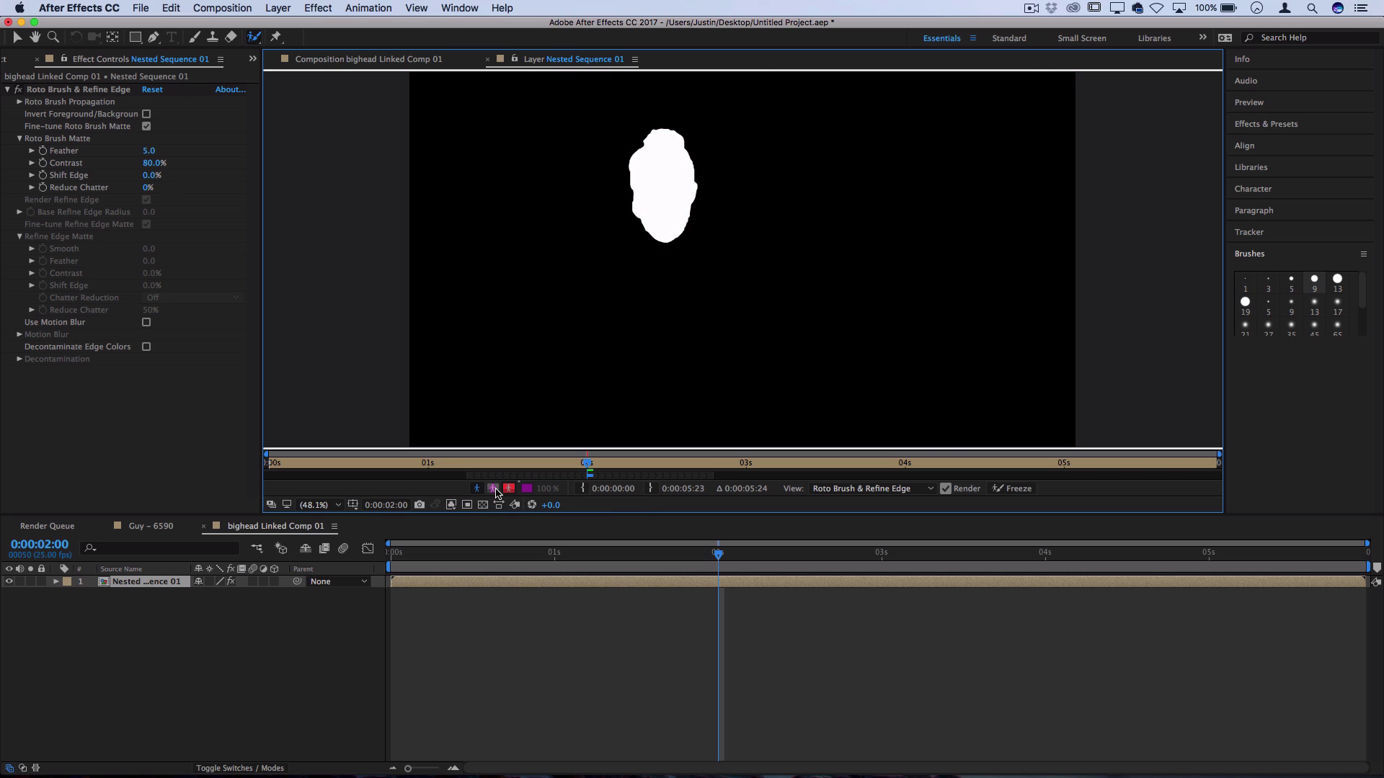
{"action": "left_click", "coordinate": [495, 490]}
{"action": "left_click", "coordinate": [507, 490]}
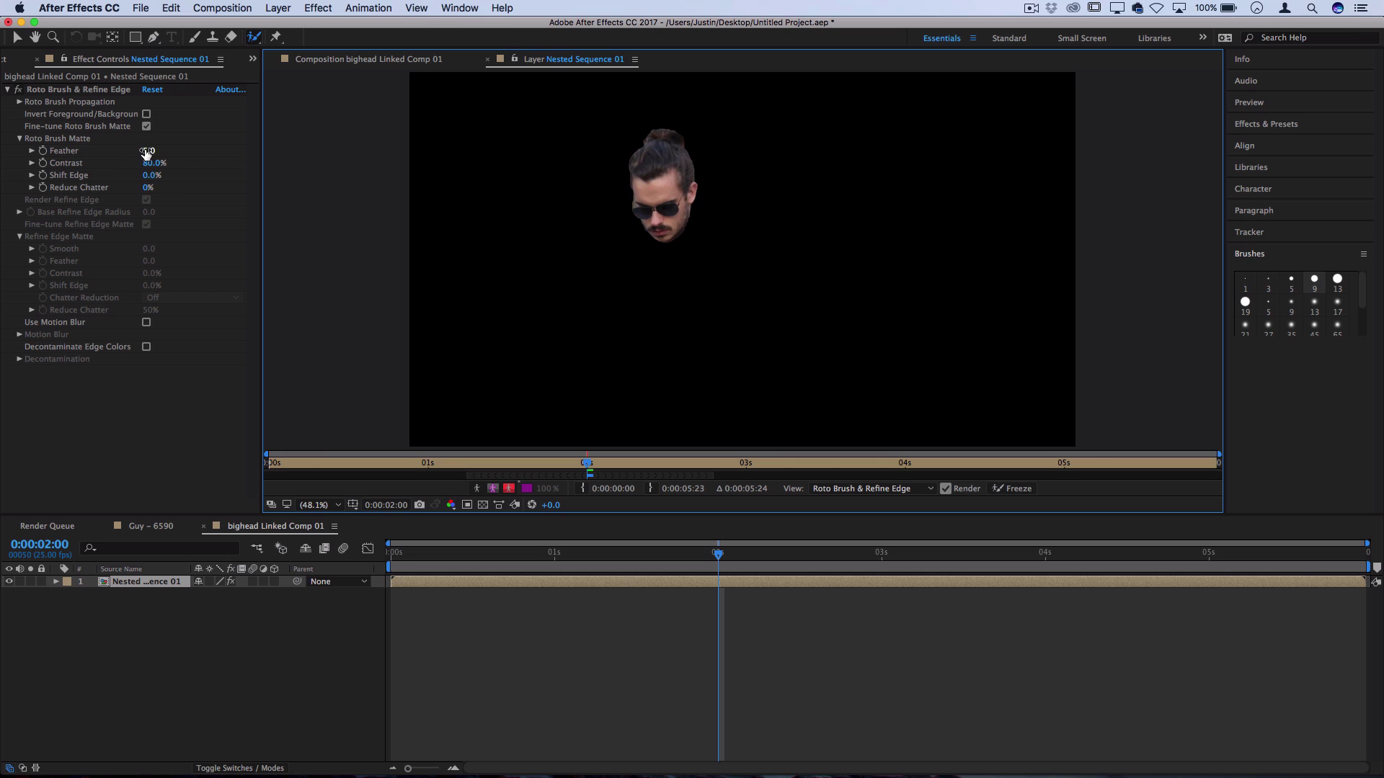
{"action": "mouse_move", "coordinate": [148, 151]}
{"action": "left_mouse_down"}
{"action": "mouse_move", "coordinate": [176, 150]}
{"action": "mouse_move", "coordinate": [143, 164]}
{"action": "mouse_move", "coordinate": [160, 176]}
{"action": "mouse_move", "coordinate": [247, 176]}
{"action": "left_mouse_up"}
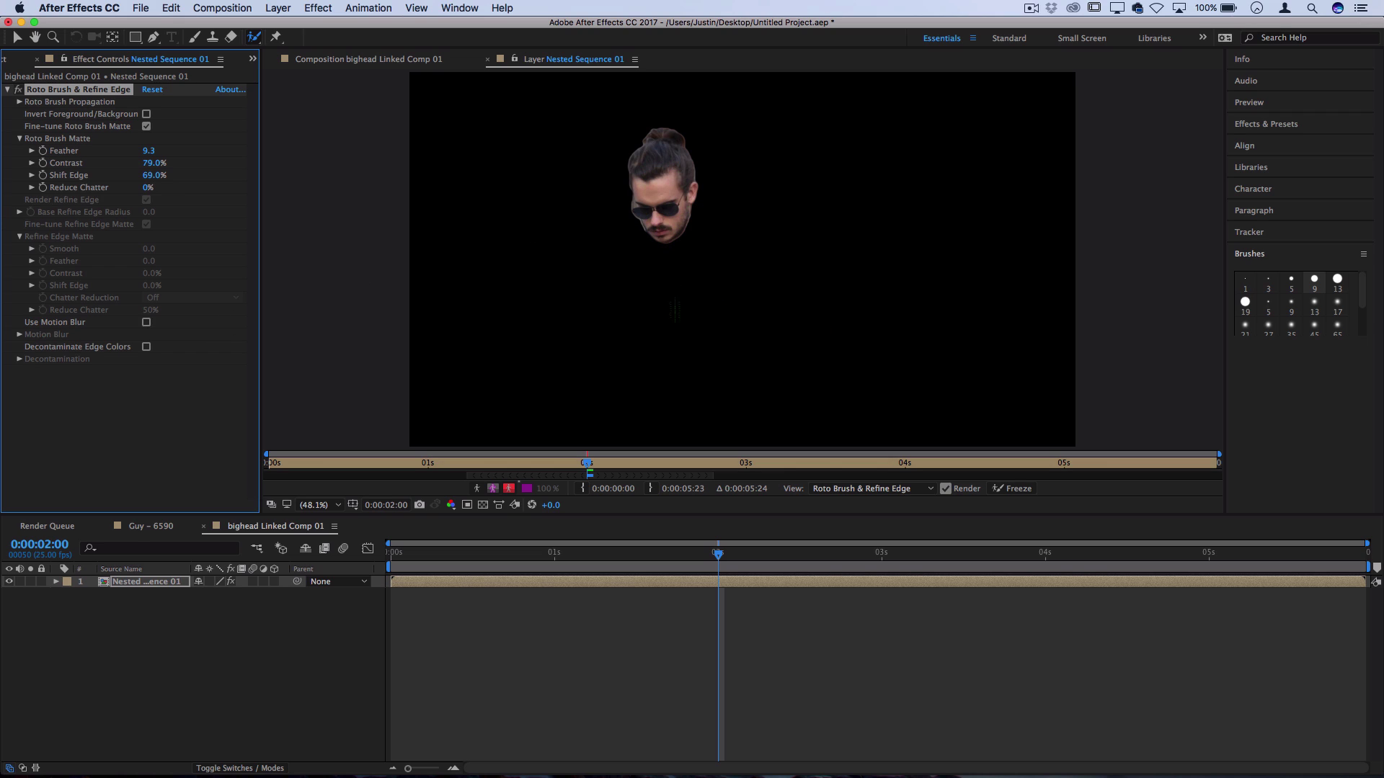
Extend the roto propagation span to both ends of the clip and freeze it.
{"action": "left_click", "coordinate": [592, 478]}
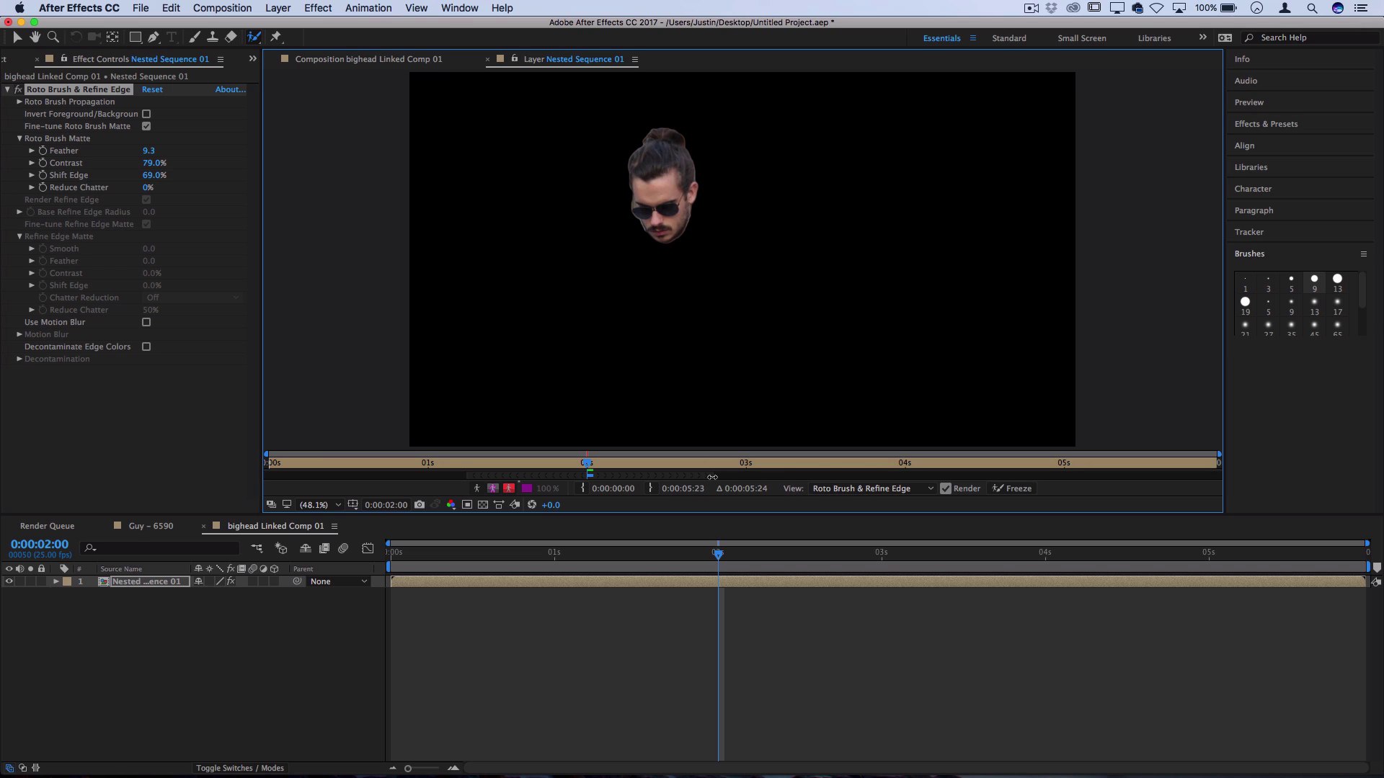
{"action": "left_click_drag", "start_coordinate": [713, 477], "coordinate": [1226, 474]}
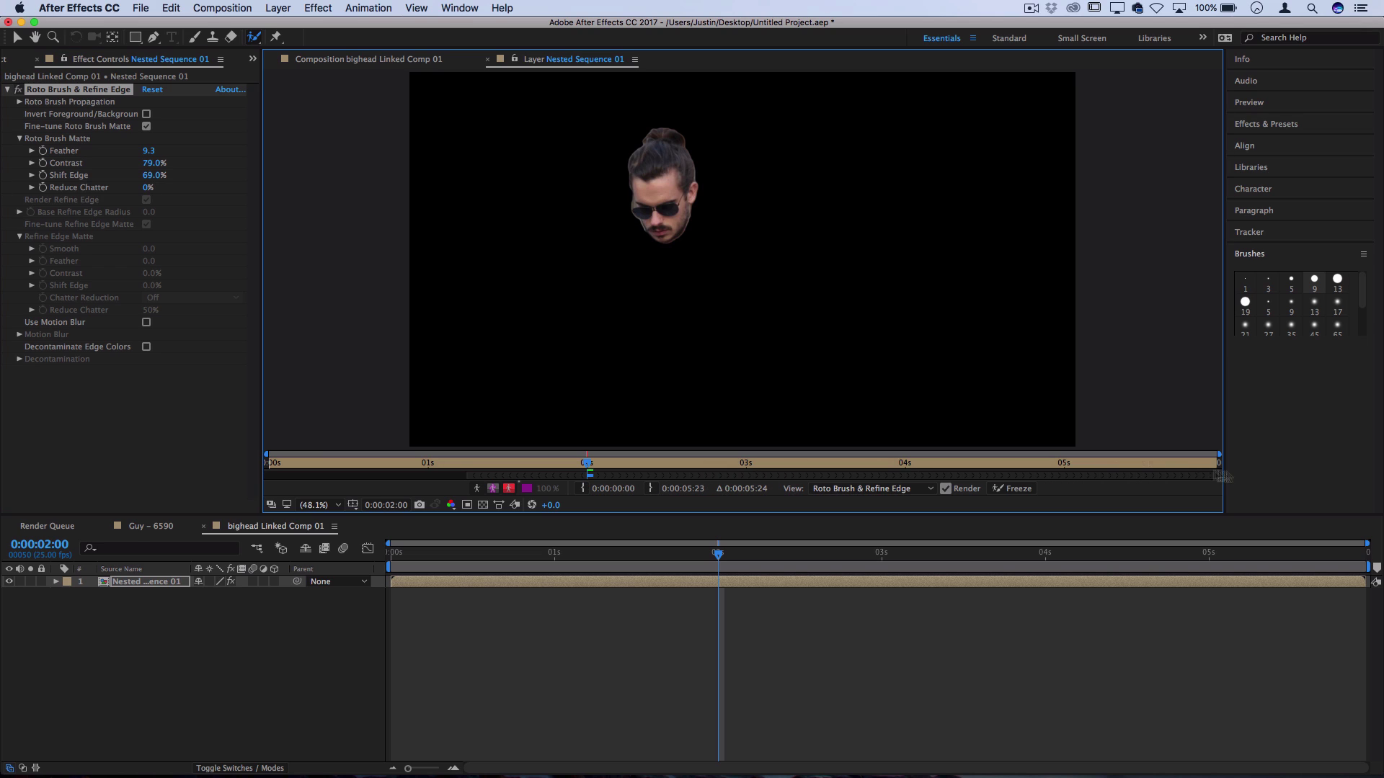
{"action": "left_click_drag", "start_coordinate": [467, 478], "coordinate": [238, 476]}
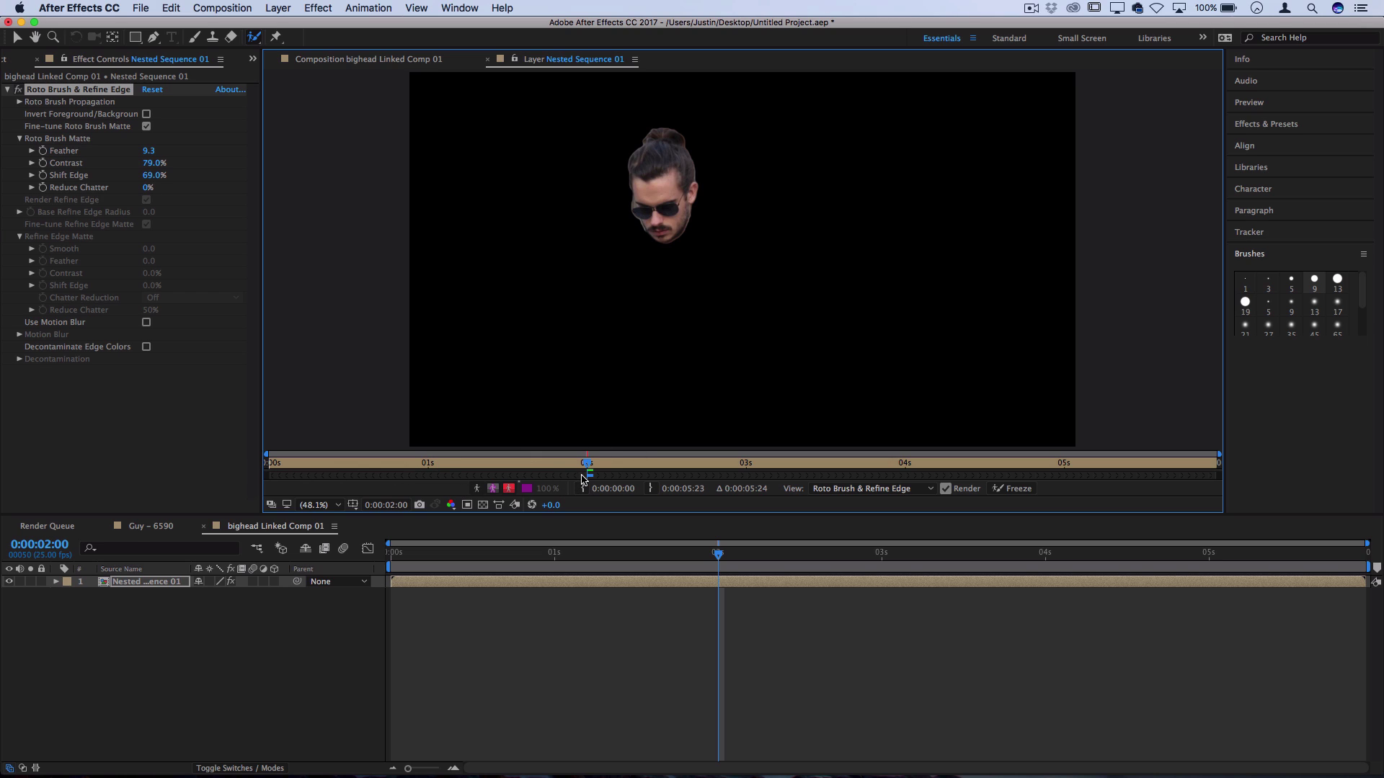
{"action": "left_click", "coordinate": [1019, 490]}
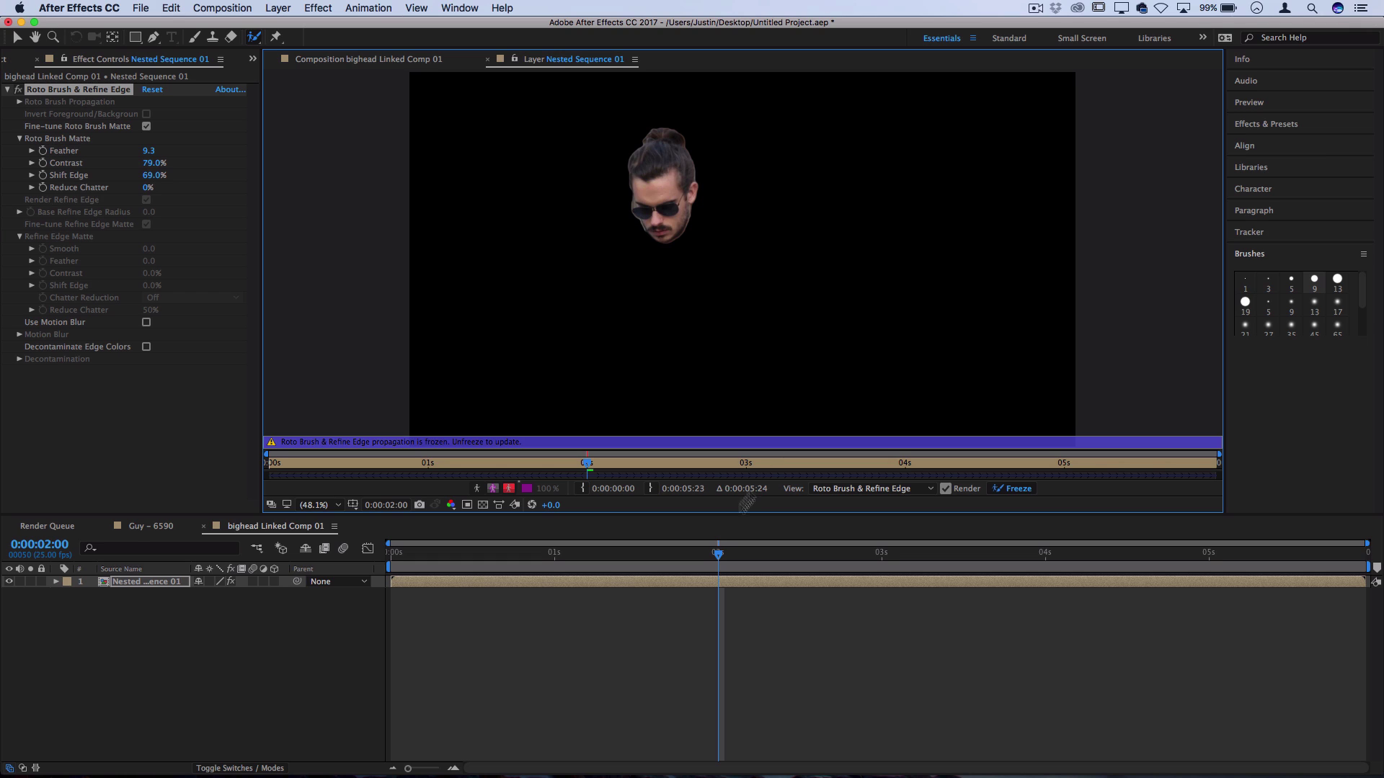
Scrub back through the clip to check the frozen head matte.
{"action": "left_click", "coordinate": [713, 556]}
{"action": "left_click_drag", "start_coordinate": [714, 561], "coordinate": [586, 584]}
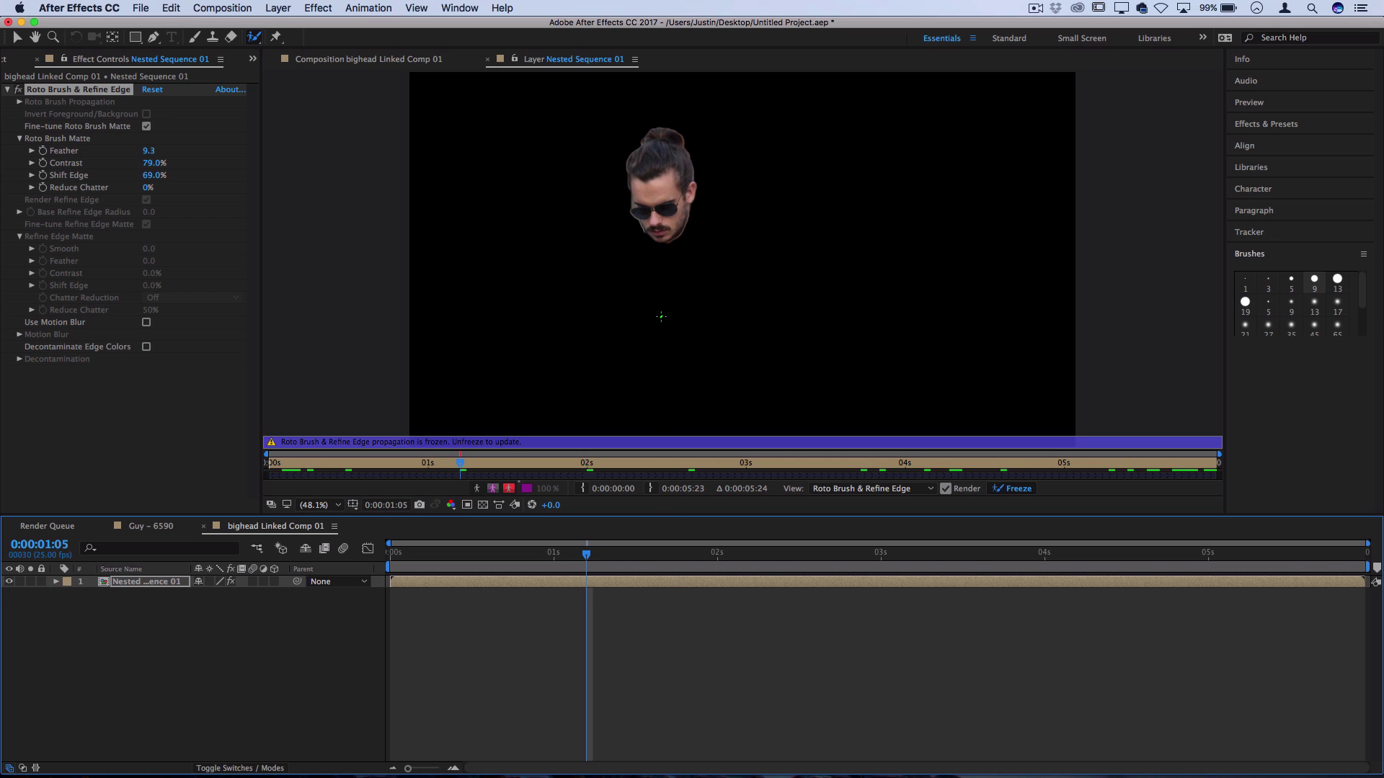
{"action": "key", "text": "F2"}
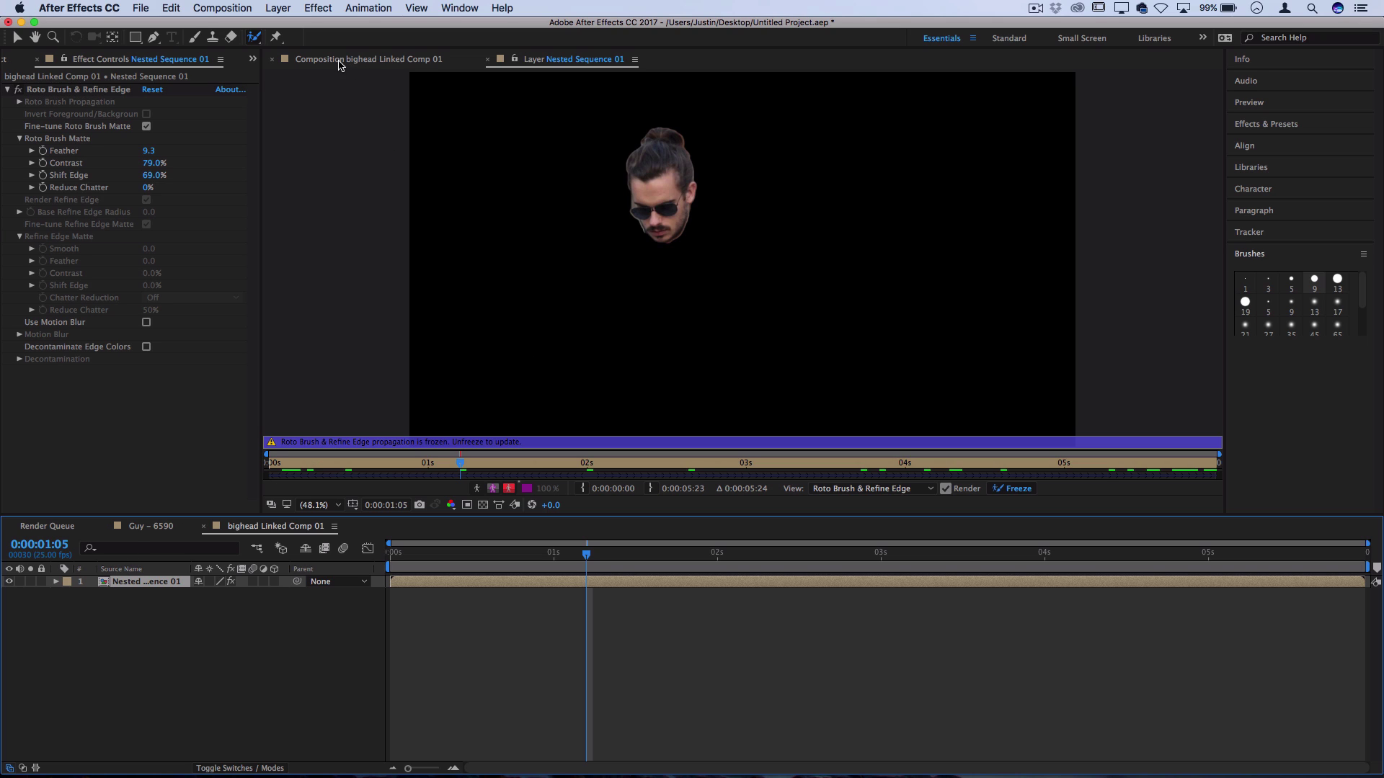
Duplicate the Nested Sequence 01 head layer in the composition with copy and paste.
{"action": "left_click", "coordinate": [363, 62]}
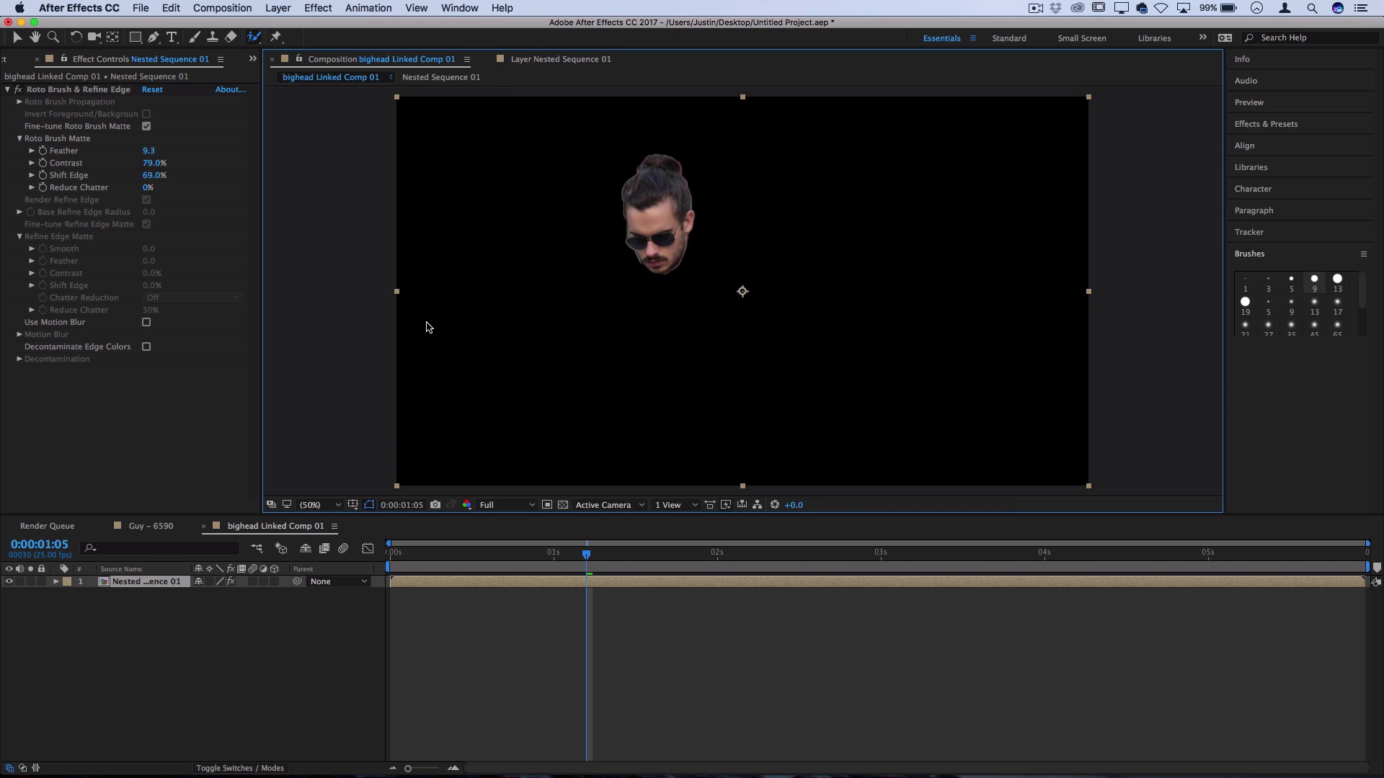
{"action": "left_click", "coordinate": [164, 585]}
{"action": "key", "text": "super+c"}
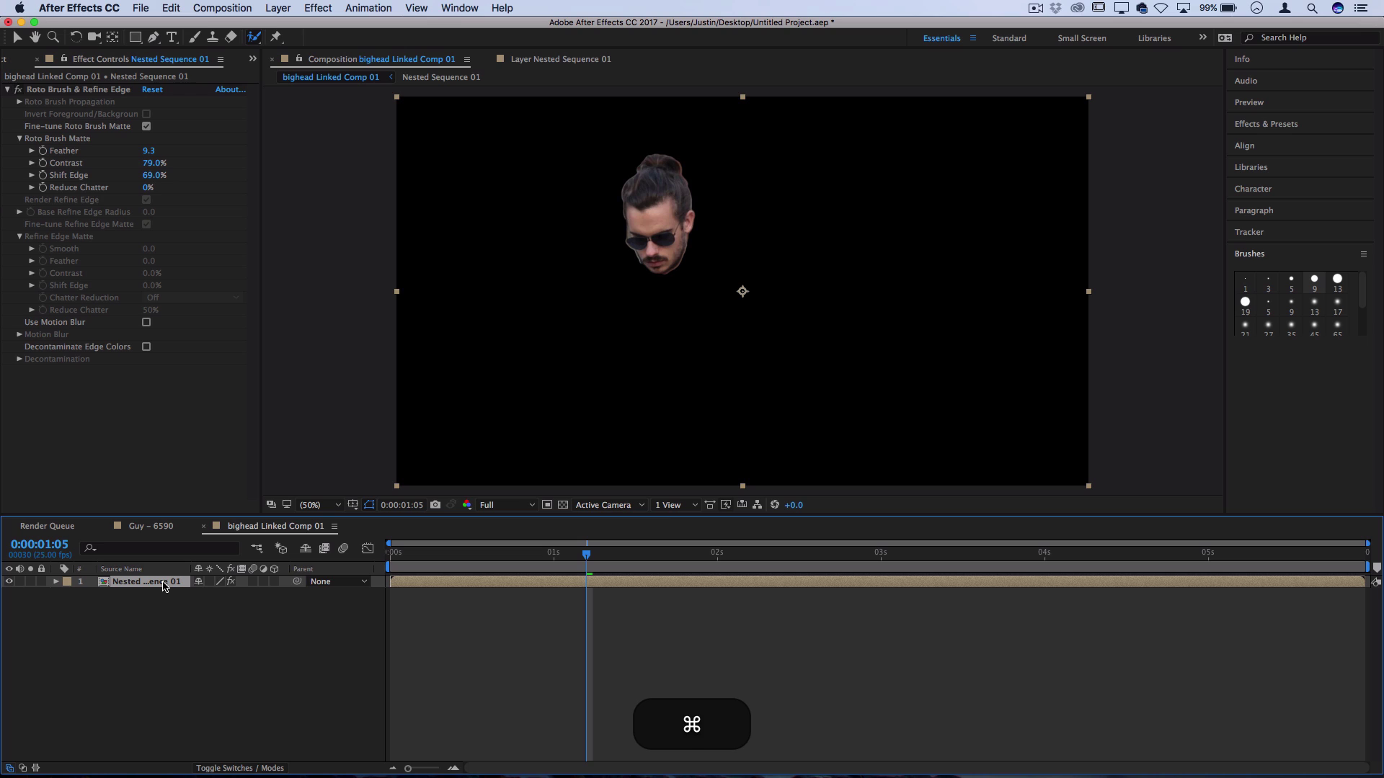
{"action": "key", "text": "super+v"}
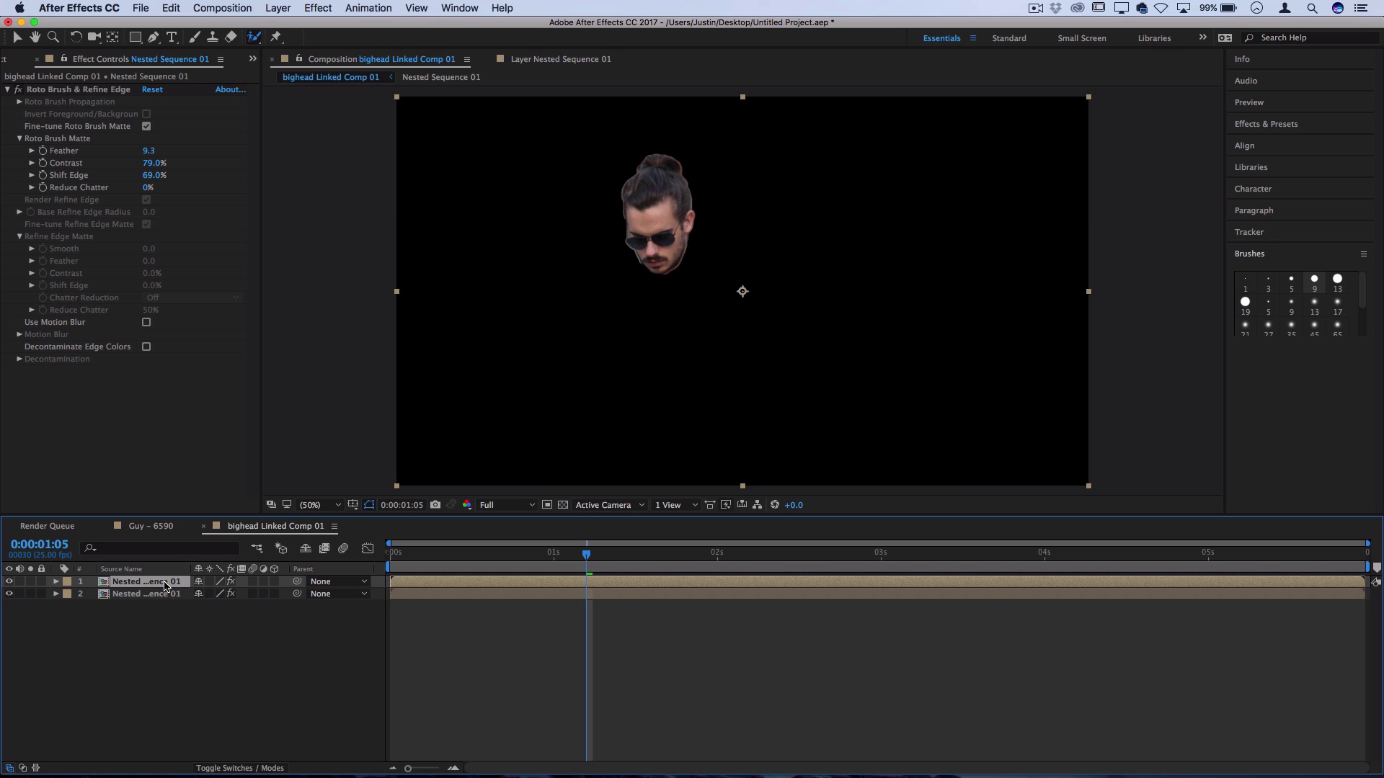
Delete Roto Brush & Refine Edge from the lower layer copy.
{"action": "left_click", "coordinate": [166, 596]}
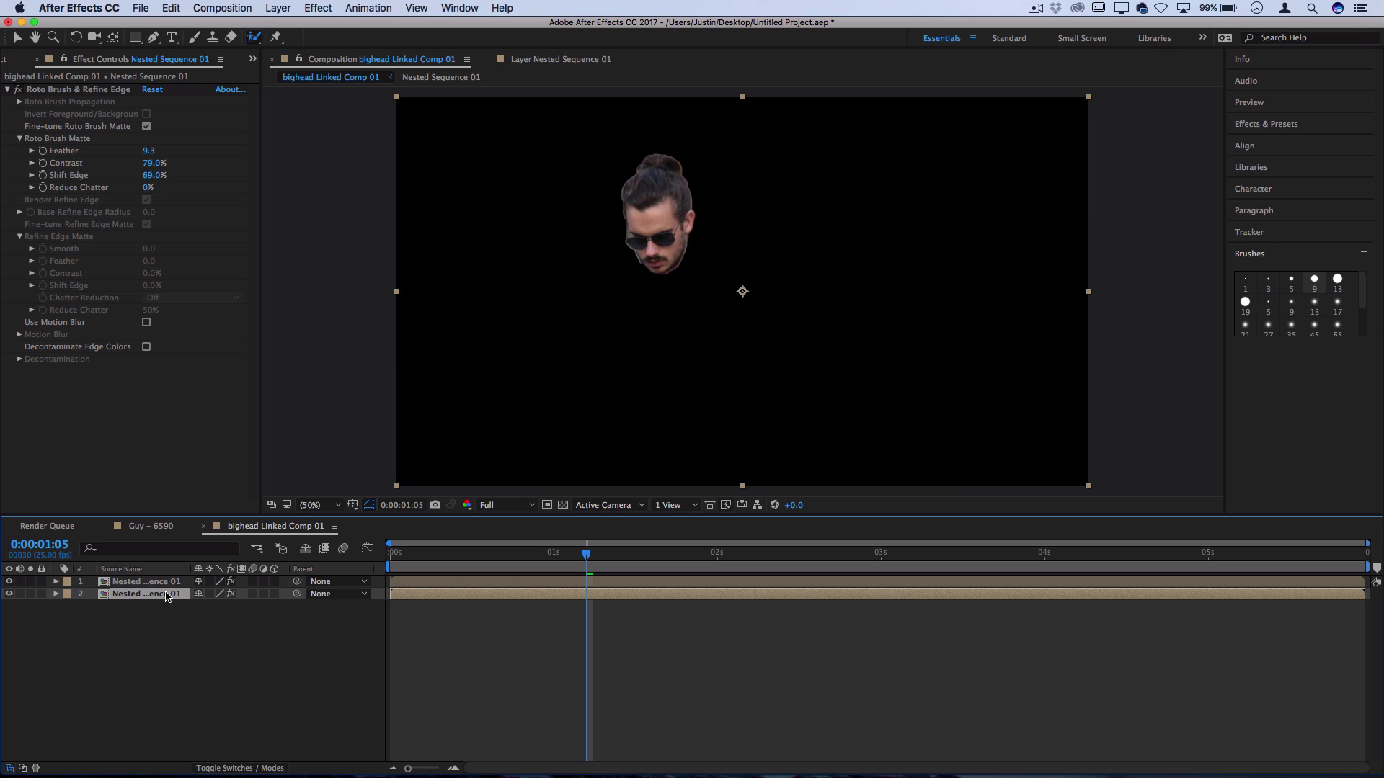
{"action": "left_click", "coordinate": [78, 91]}
{"action": "key", "text": "BackSpace"}
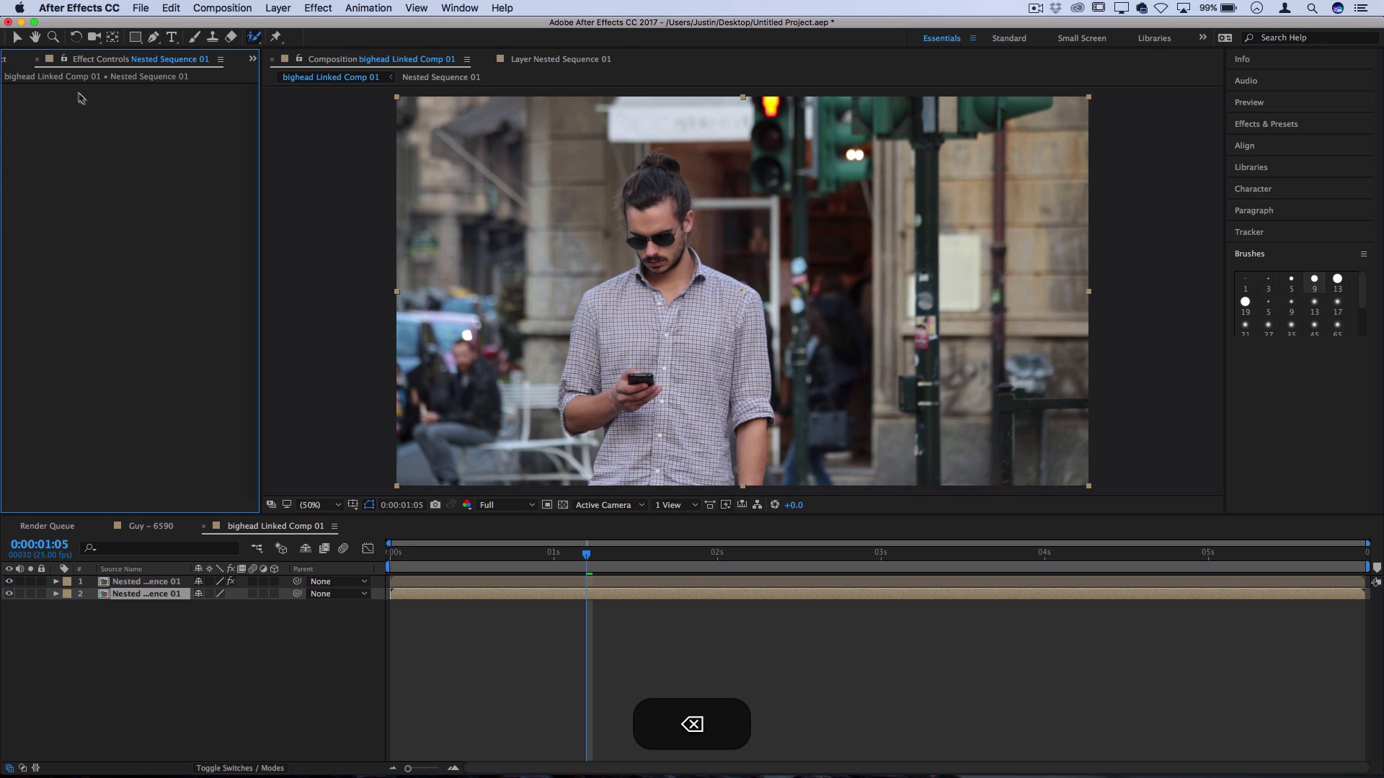
Toggle each layer's visibility to compare, then reselect the cut-out head layer.
{"action": "left_click", "coordinate": [9, 594]}
{"action": "left_click", "coordinate": [8, 594]}
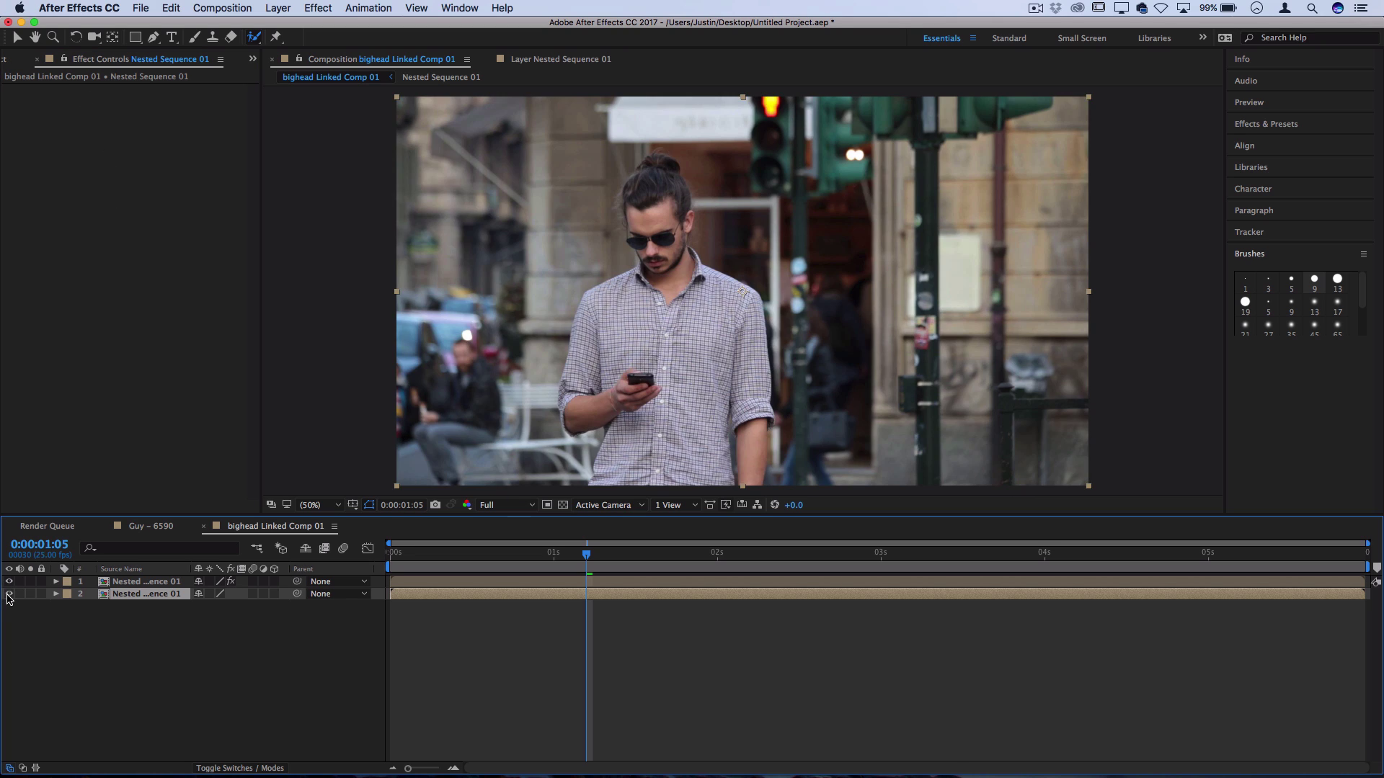
{"action": "left_click", "coordinate": [9, 582]}
{"action": "left_click", "coordinate": [9, 582]}
{"action": "left_click", "coordinate": [167, 583]}
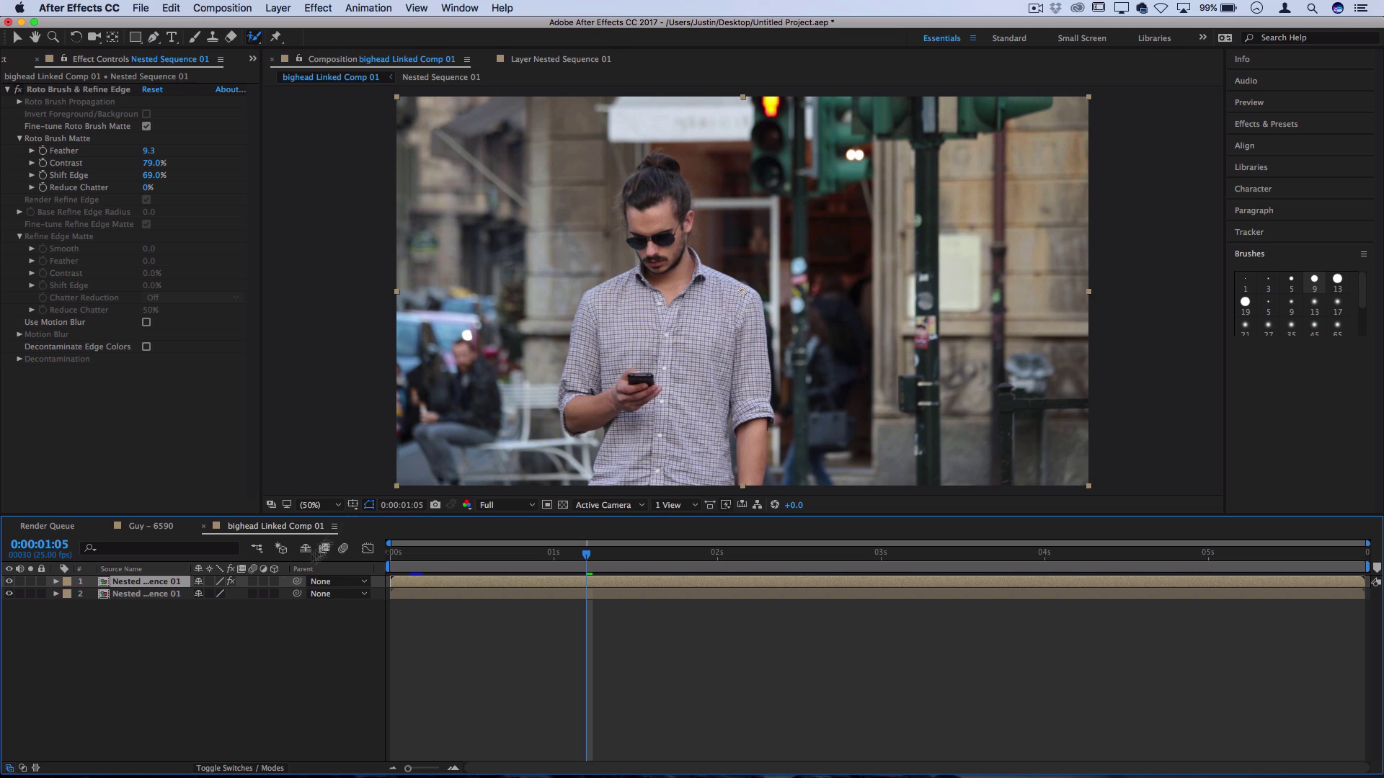
Run Track Motion from the Tracker panel on the full-footage layer 2.
{"action": "left_click", "coordinate": [167, 596]}
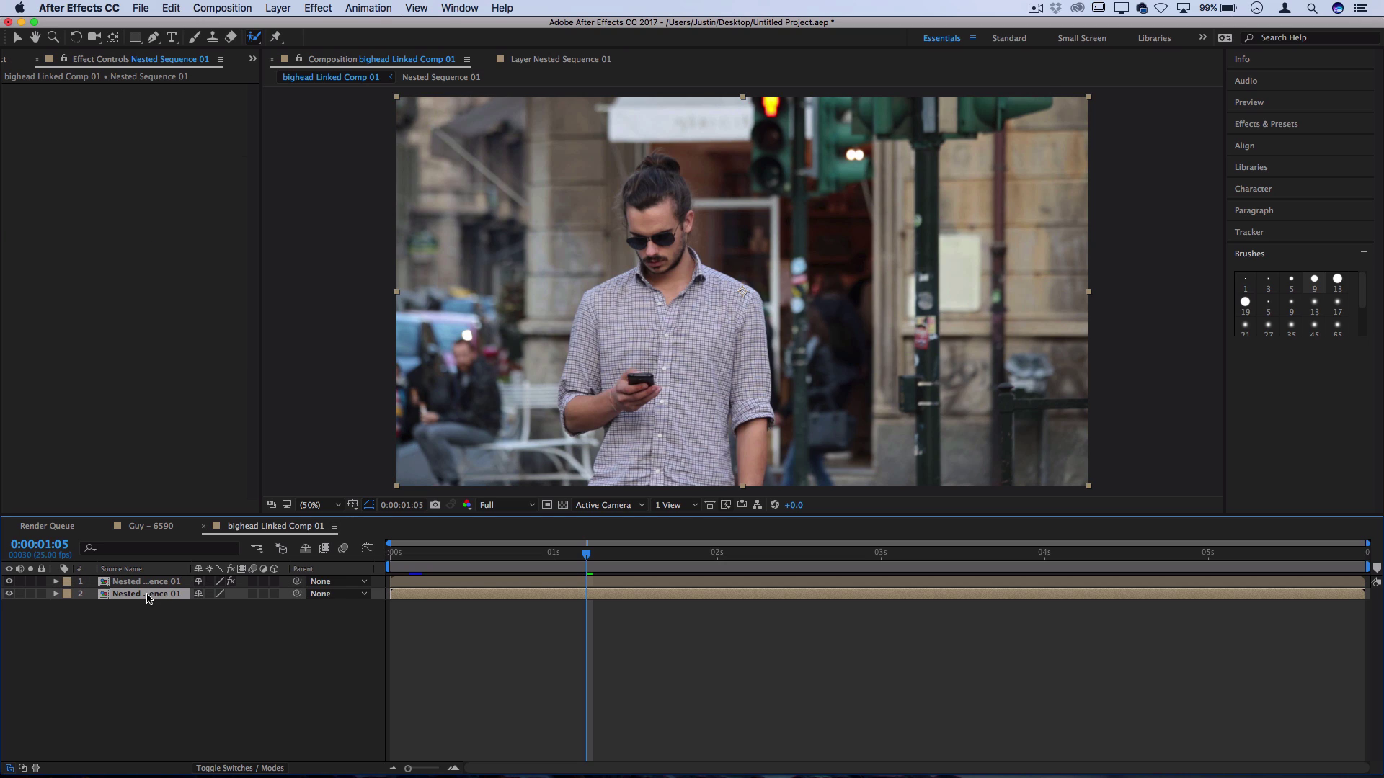
{"action": "left_click", "coordinate": [1254, 233]}
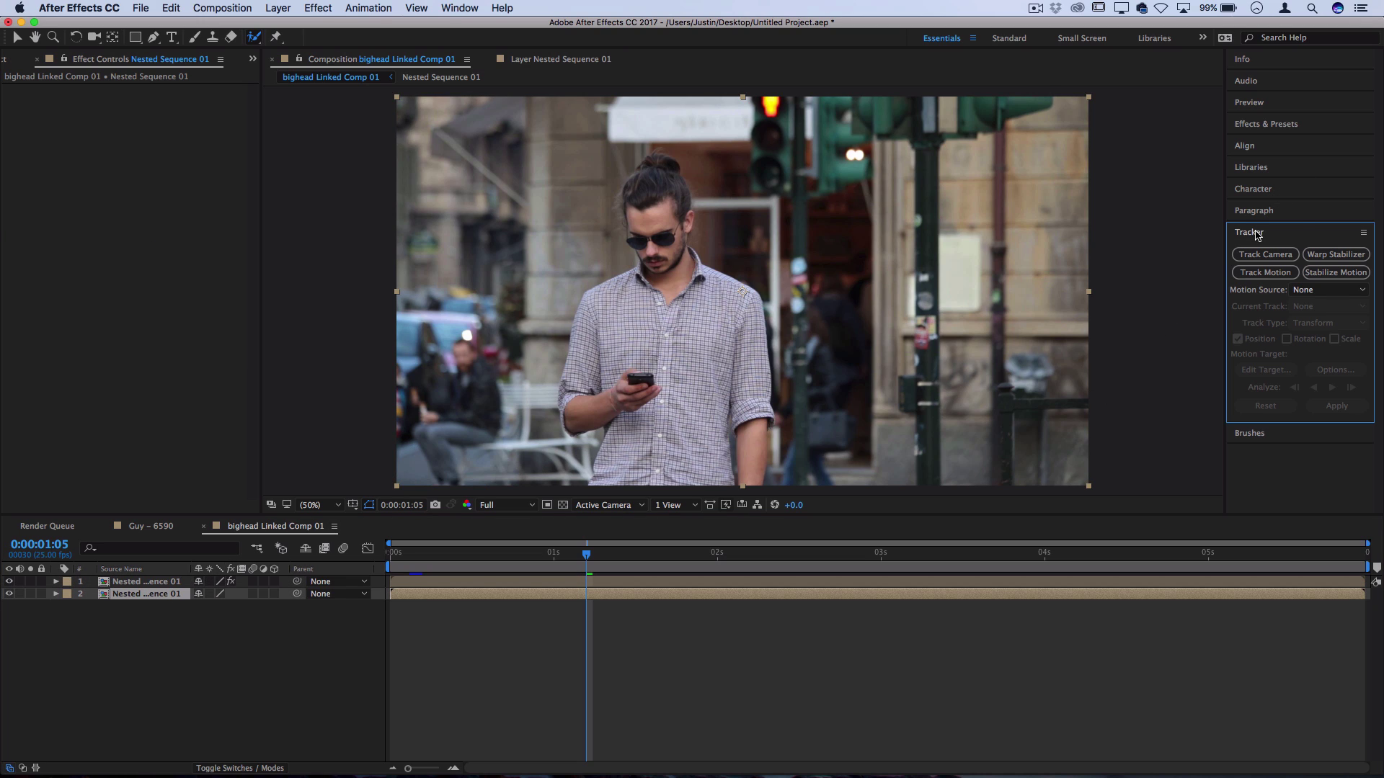
{"action": "left_click", "coordinate": [1267, 275]}
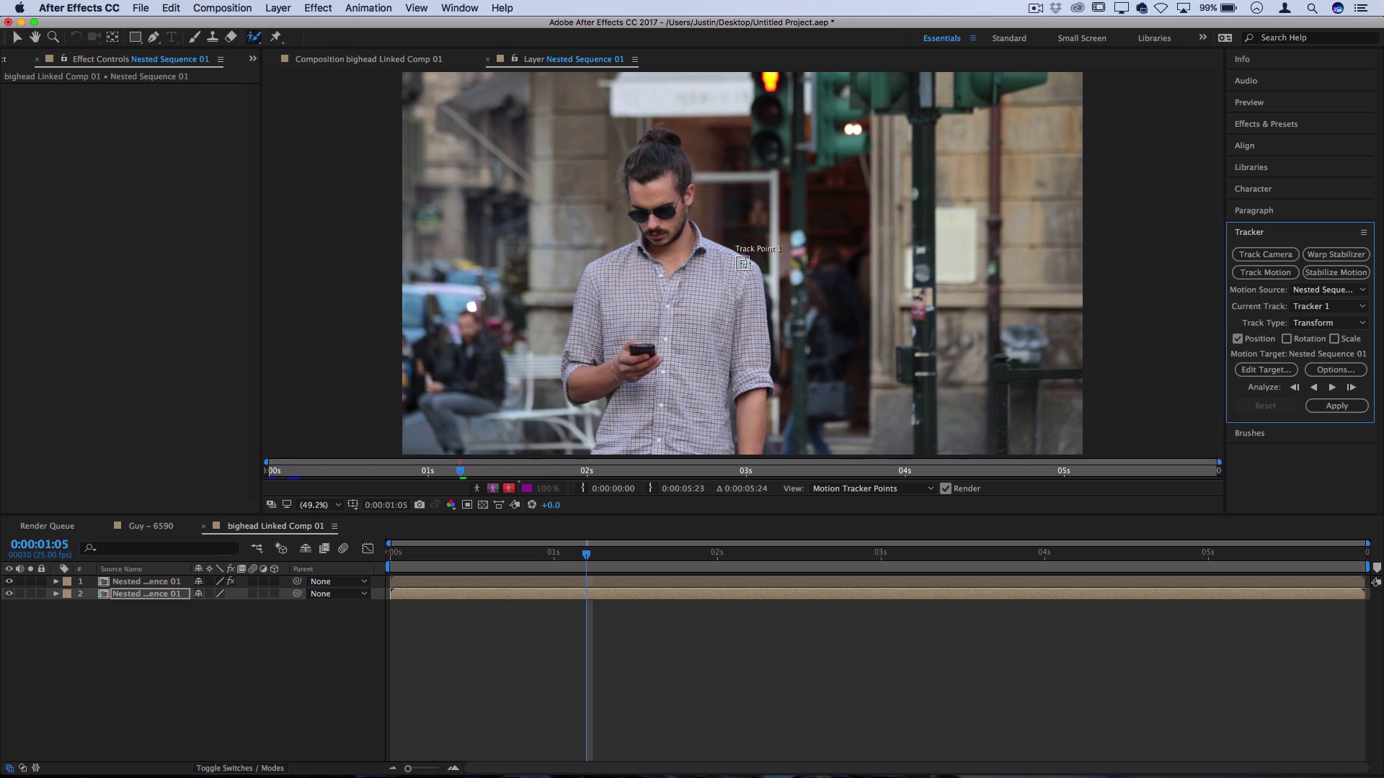
Place Track Point 1 on the sunglasses with a tight search box, starting from 0:00:00:00.
{"action": "key", "text": "v"}
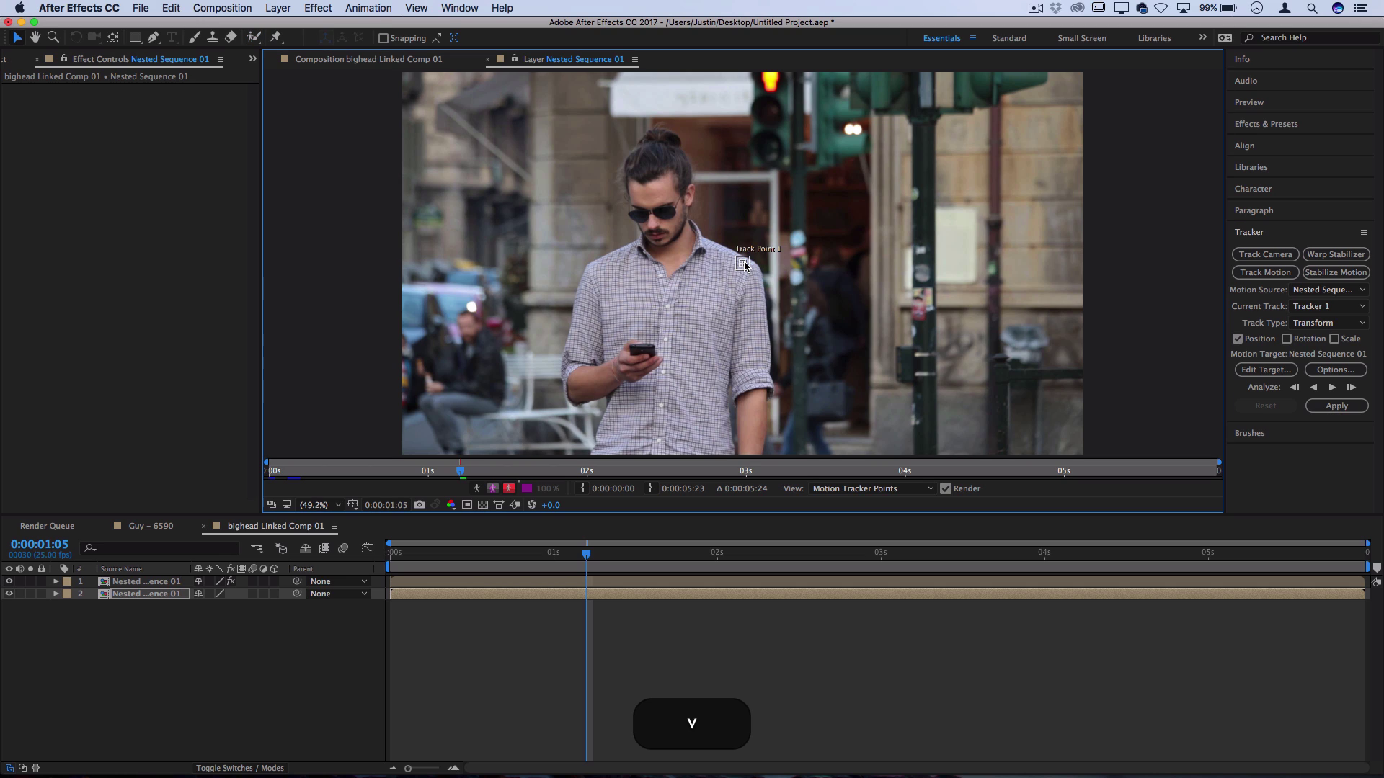
{"action": "left_click", "coordinate": [14, 37]}
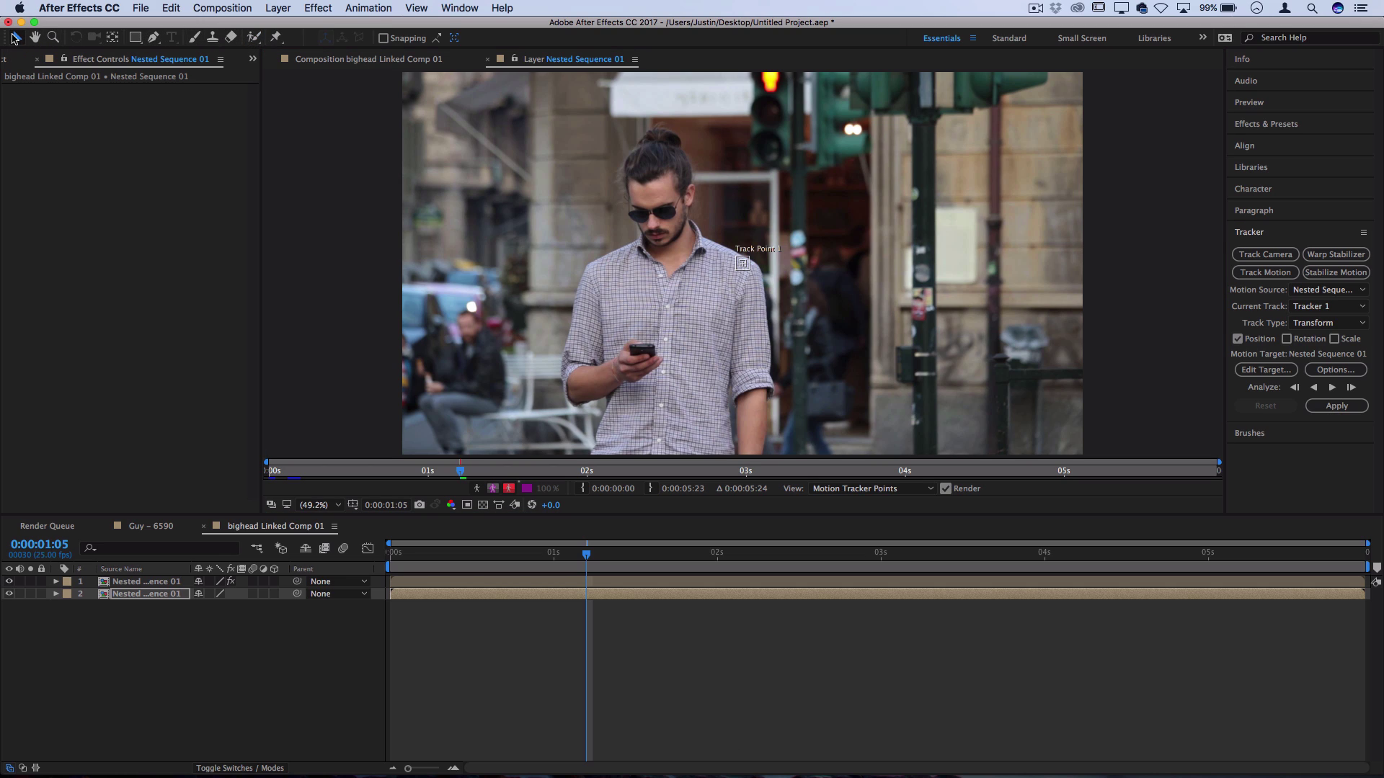
{"action": "left_click_drag", "start_coordinate": [747, 257], "coordinate": [674, 211]}
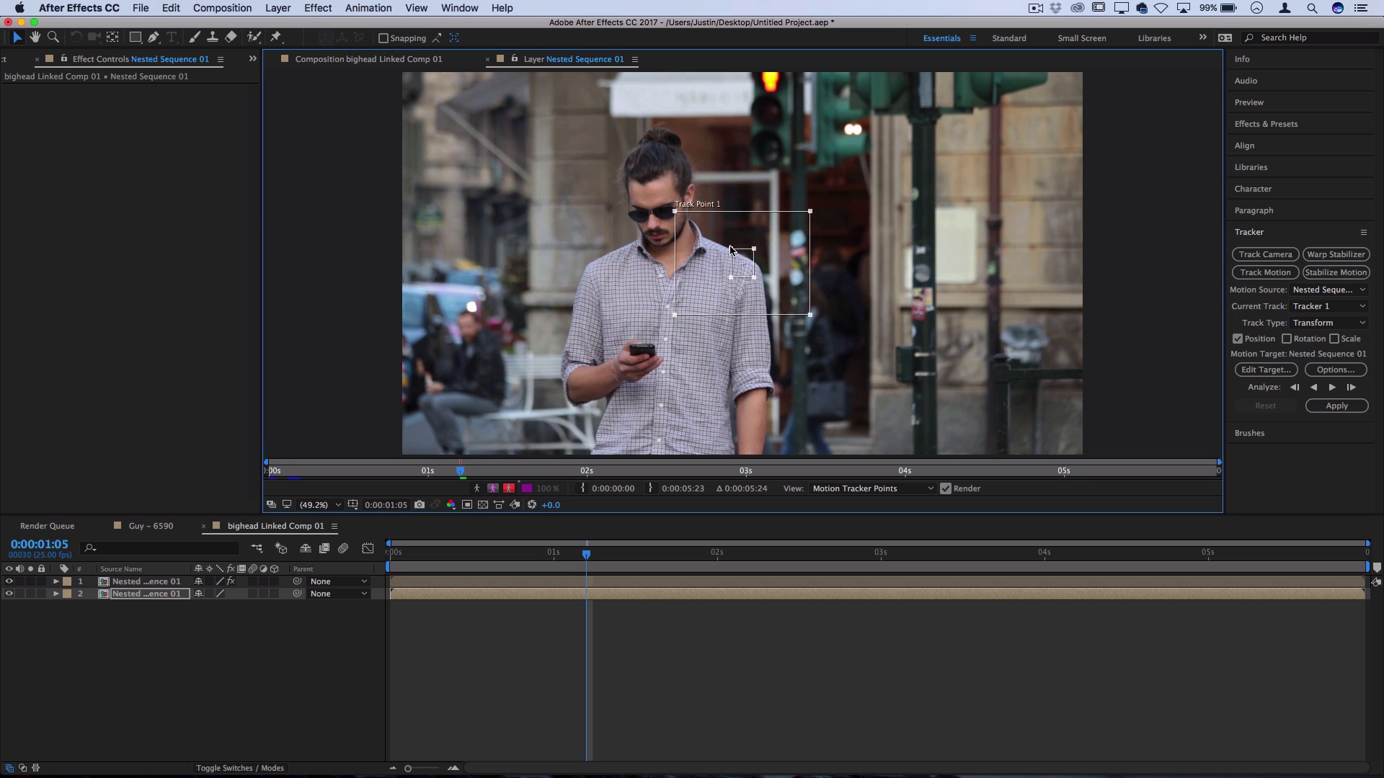
{"action": "left_click_drag", "start_coordinate": [747, 268], "coordinate": [678, 203]}
{"action": "left_click_drag", "start_coordinate": [731, 164], "coordinate": [689, 194]}
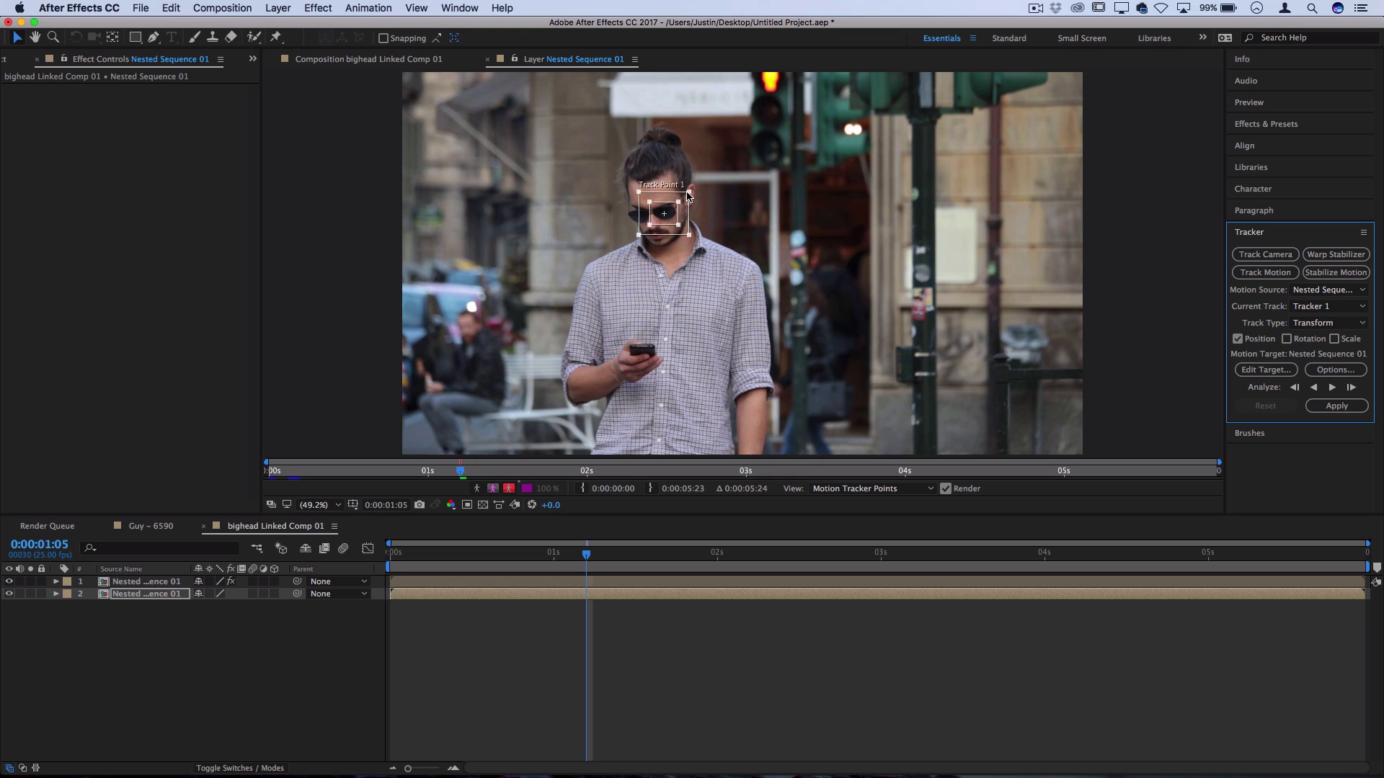
{"action": "left_click_drag", "start_coordinate": [672, 216], "coordinate": [675, 217]}
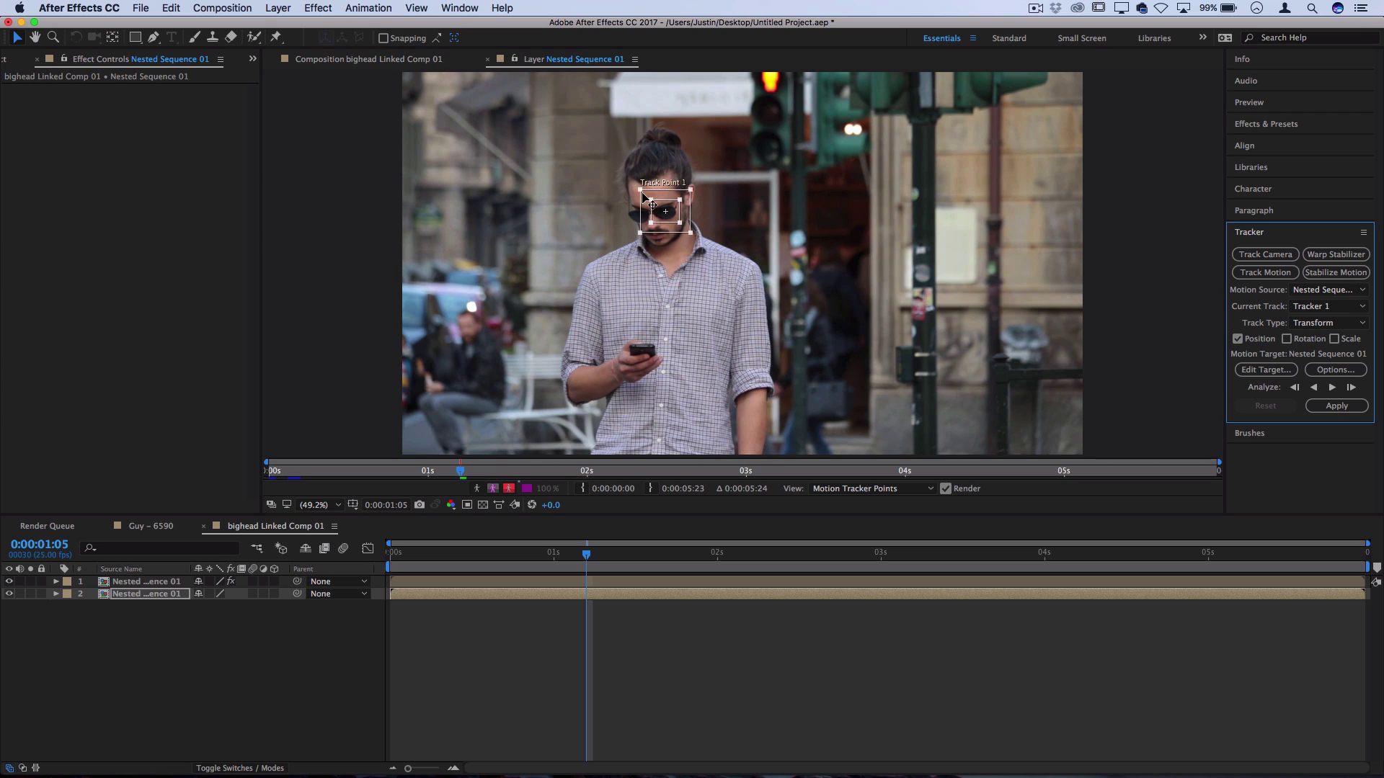
{"action": "left_click_drag", "start_coordinate": [591, 559], "coordinate": [391, 555]}
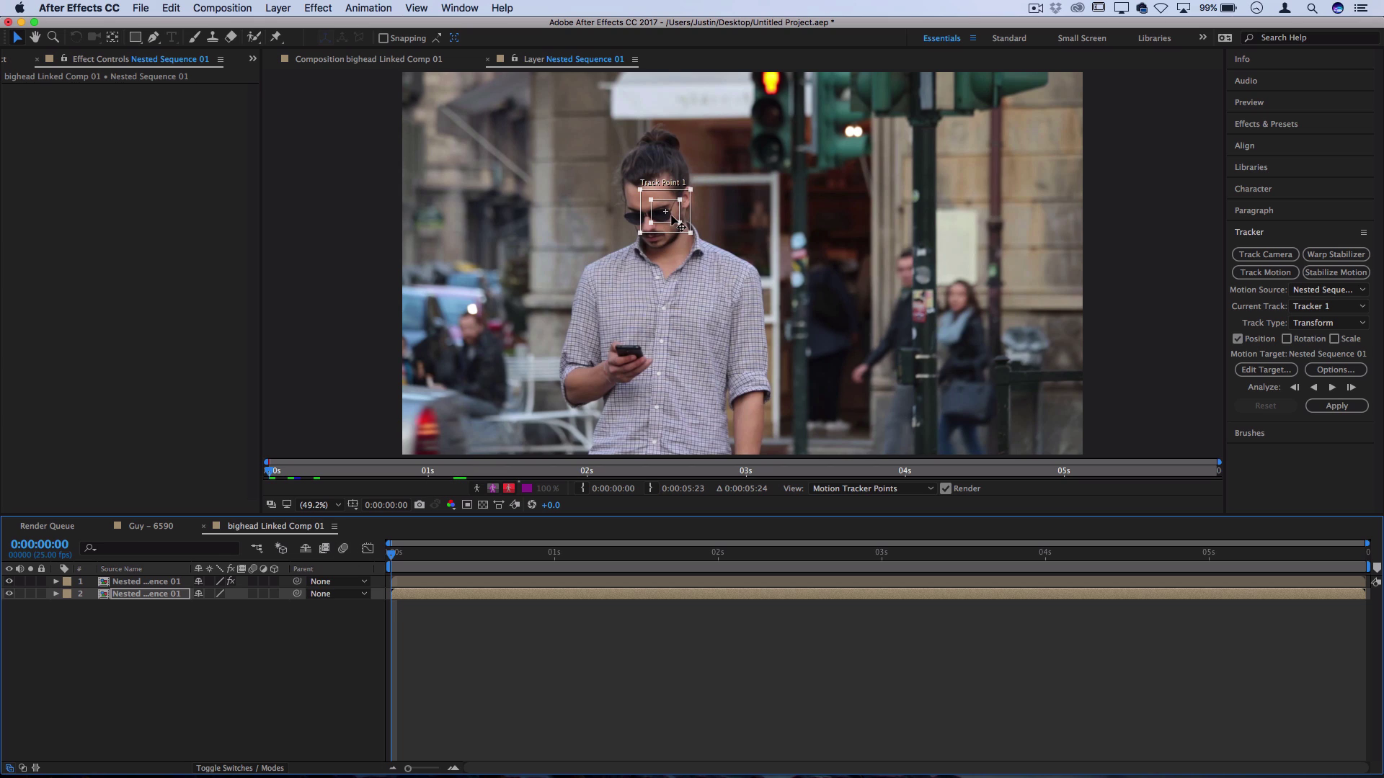
{"action": "left_click_drag", "start_coordinate": [672, 218], "coordinate": [661, 223]}
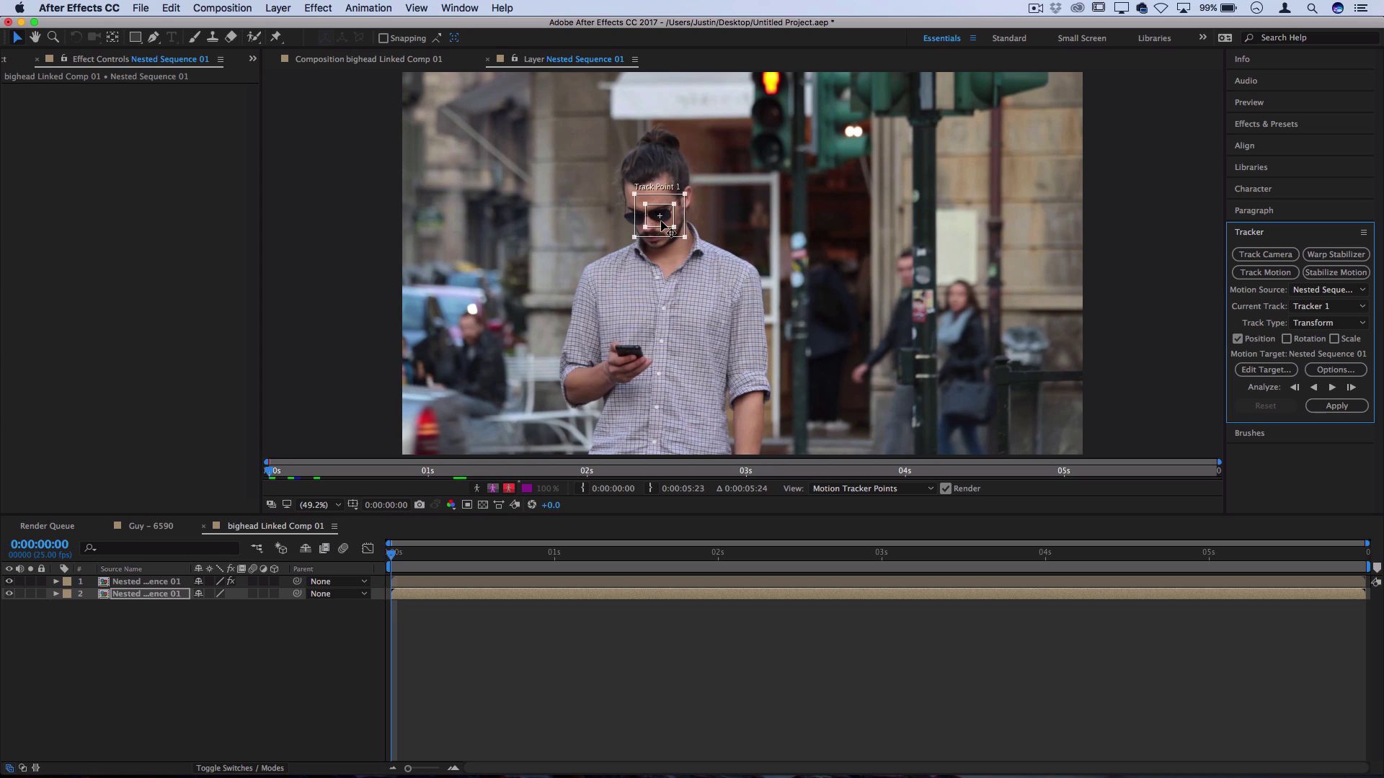
Analyze Tracker 1 forward through to 0:00:05:23.
{"action": "left_click", "coordinate": [1333, 389]}
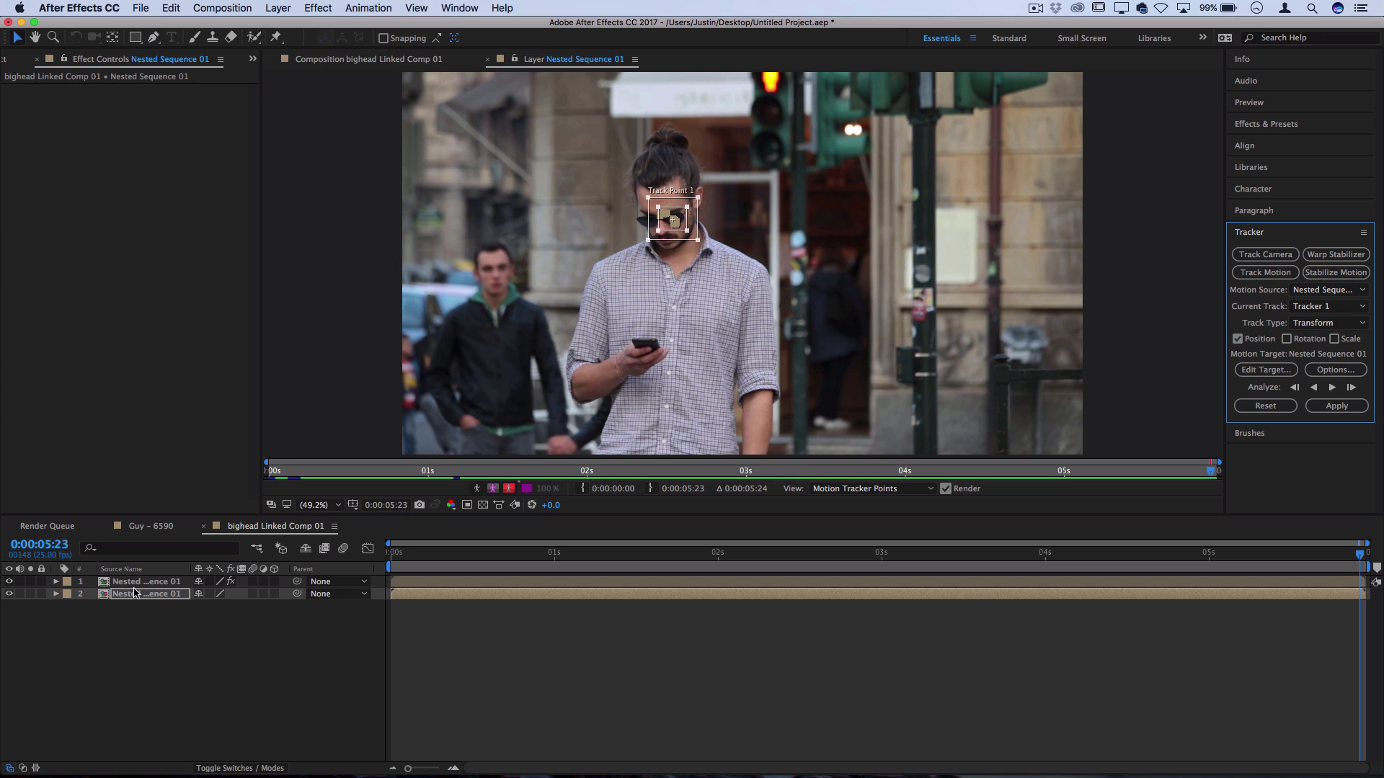
Add a new Null Object layer, Null 1, to the composition.
{"action": "left_click", "coordinate": [277, 8]}
{"action": "mouse_move", "coordinate": [288, 26]}
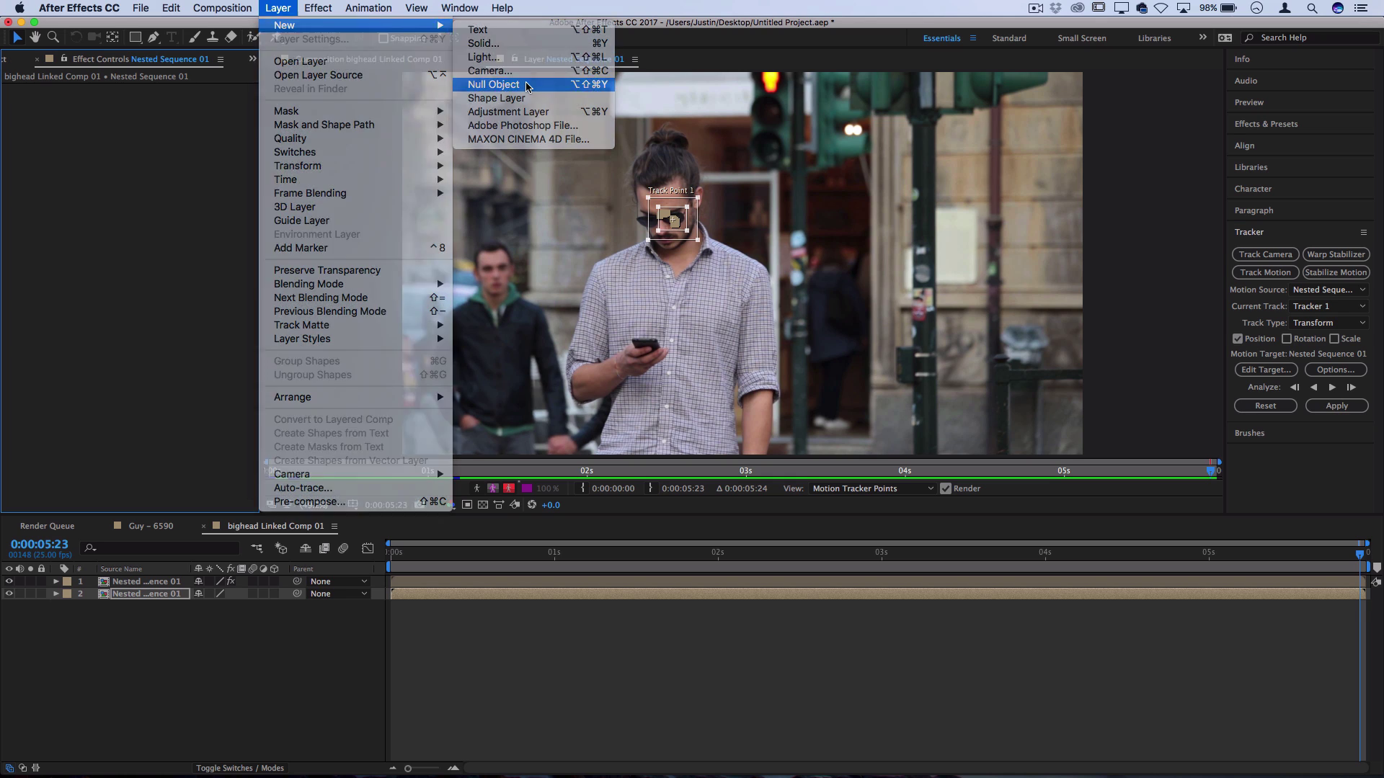
{"action": "left_click", "coordinate": [526, 84]}
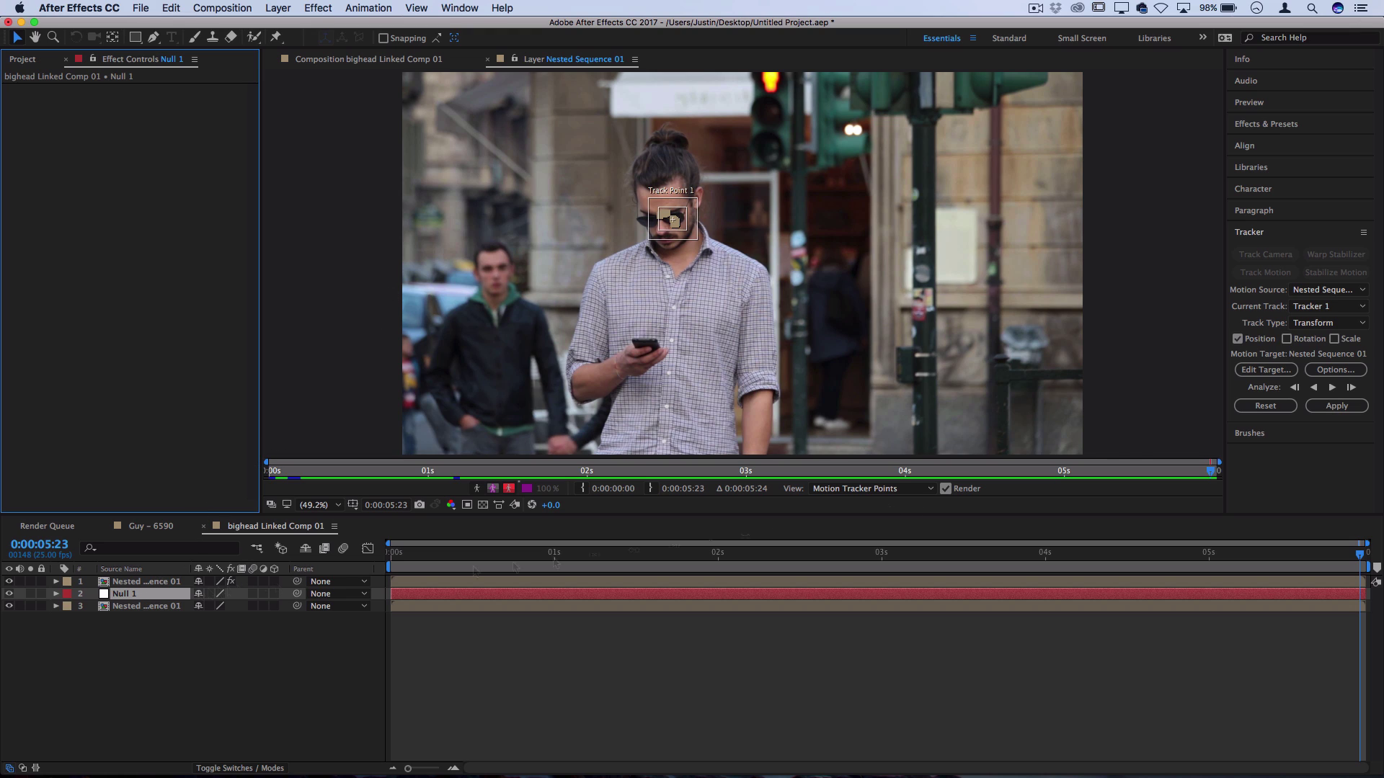
Set Null 1 as the Tracker 1 motion target.
{"action": "left_click", "coordinate": [1280, 373]}
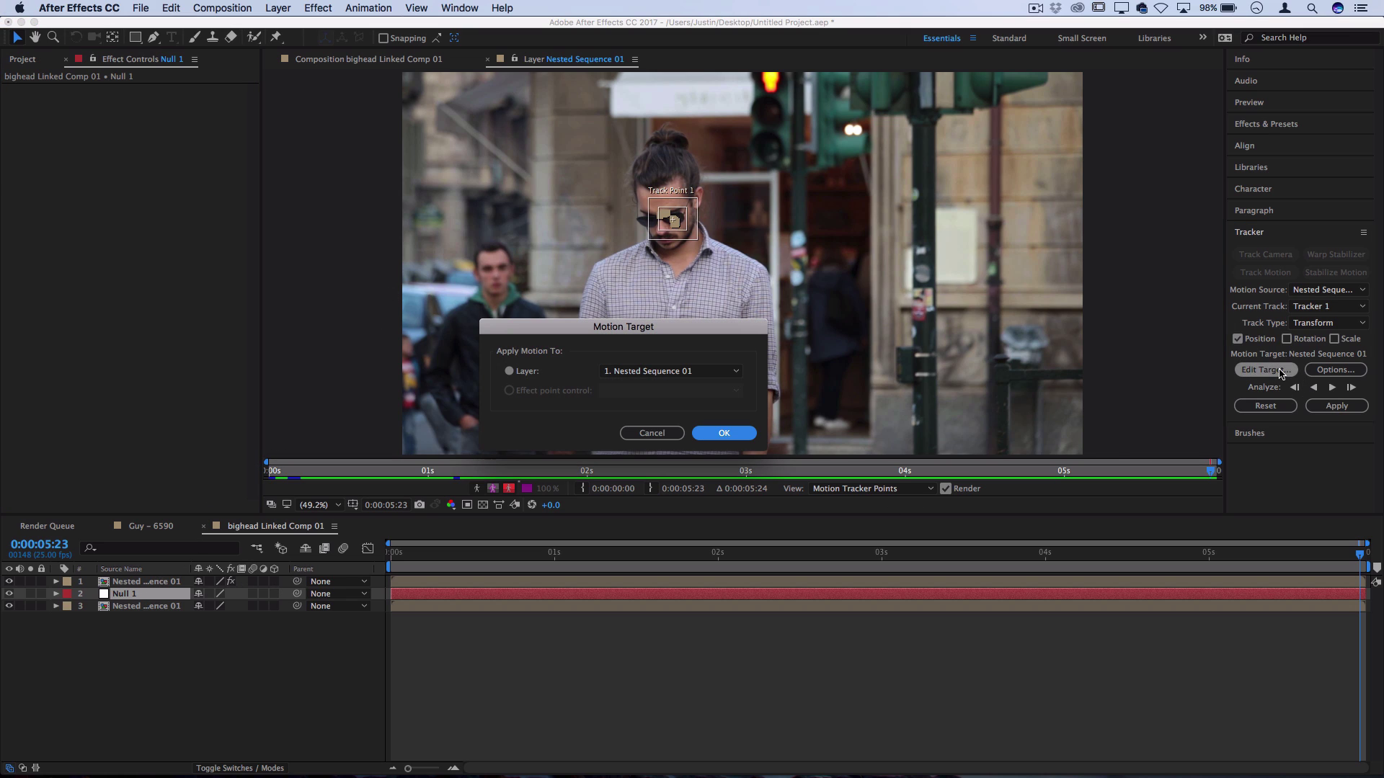
{"action": "left_click", "coordinate": [688, 371]}
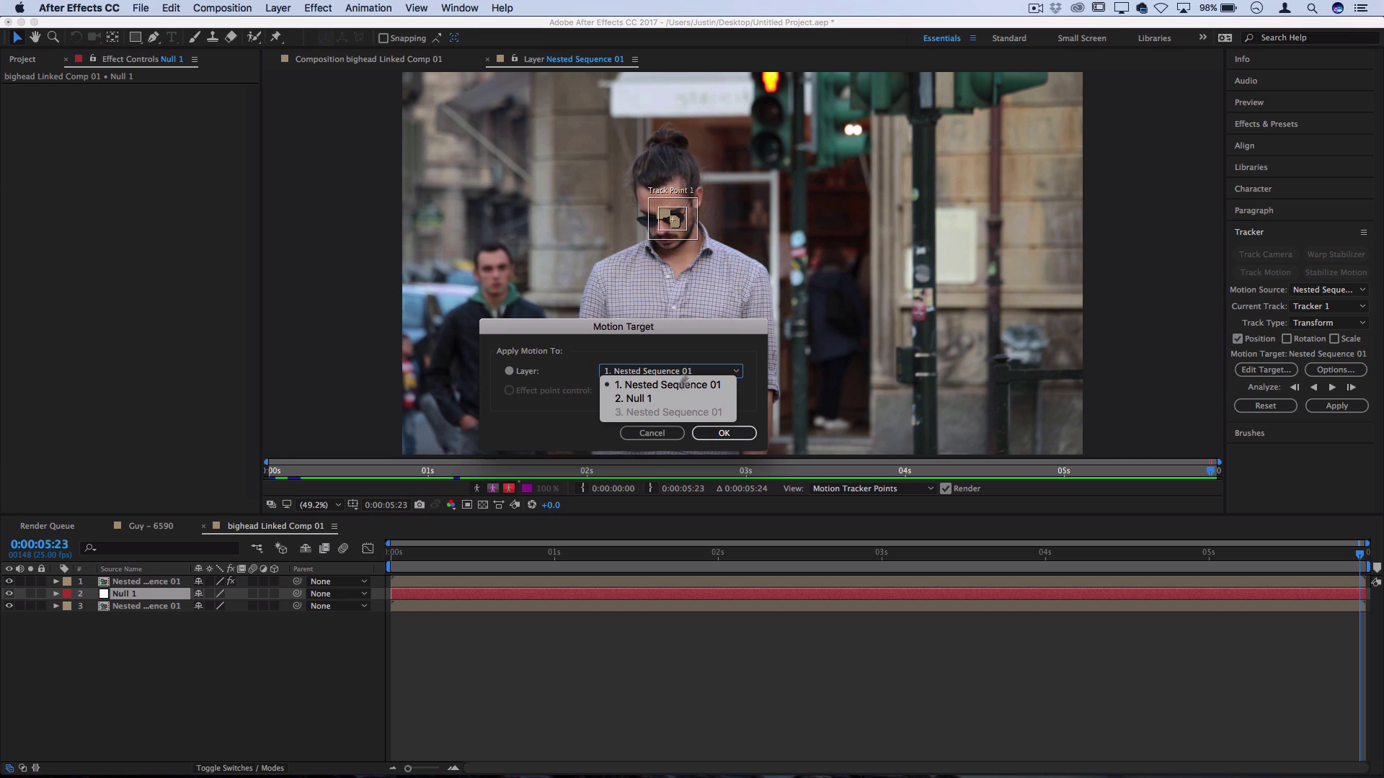
{"action": "left_click", "coordinate": [649, 398]}
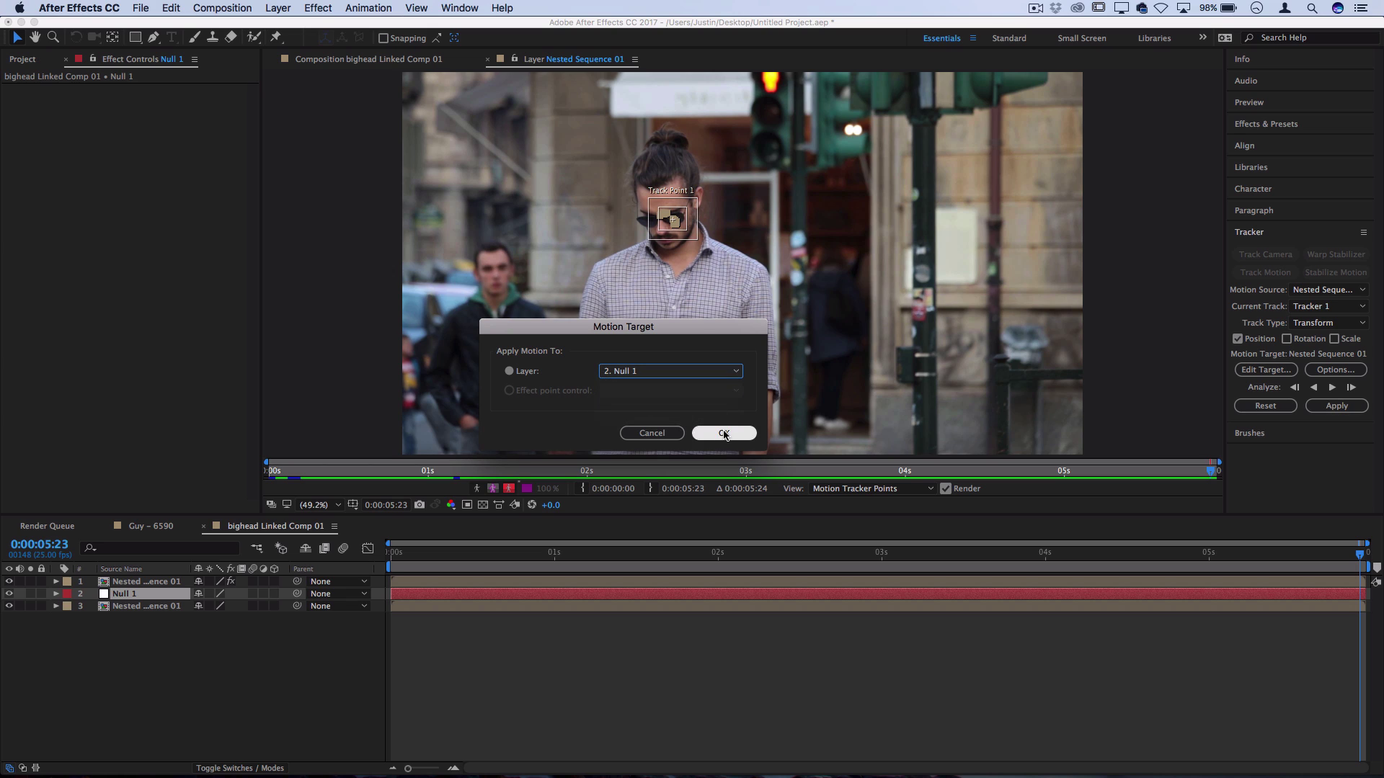
{"action": "left_click", "coordinate": [725, 433]}
Apply the track to Null 1 with Apply Dimensions set to X and Y.
{"action": "left_click", "coordinate": [1336, 406]}
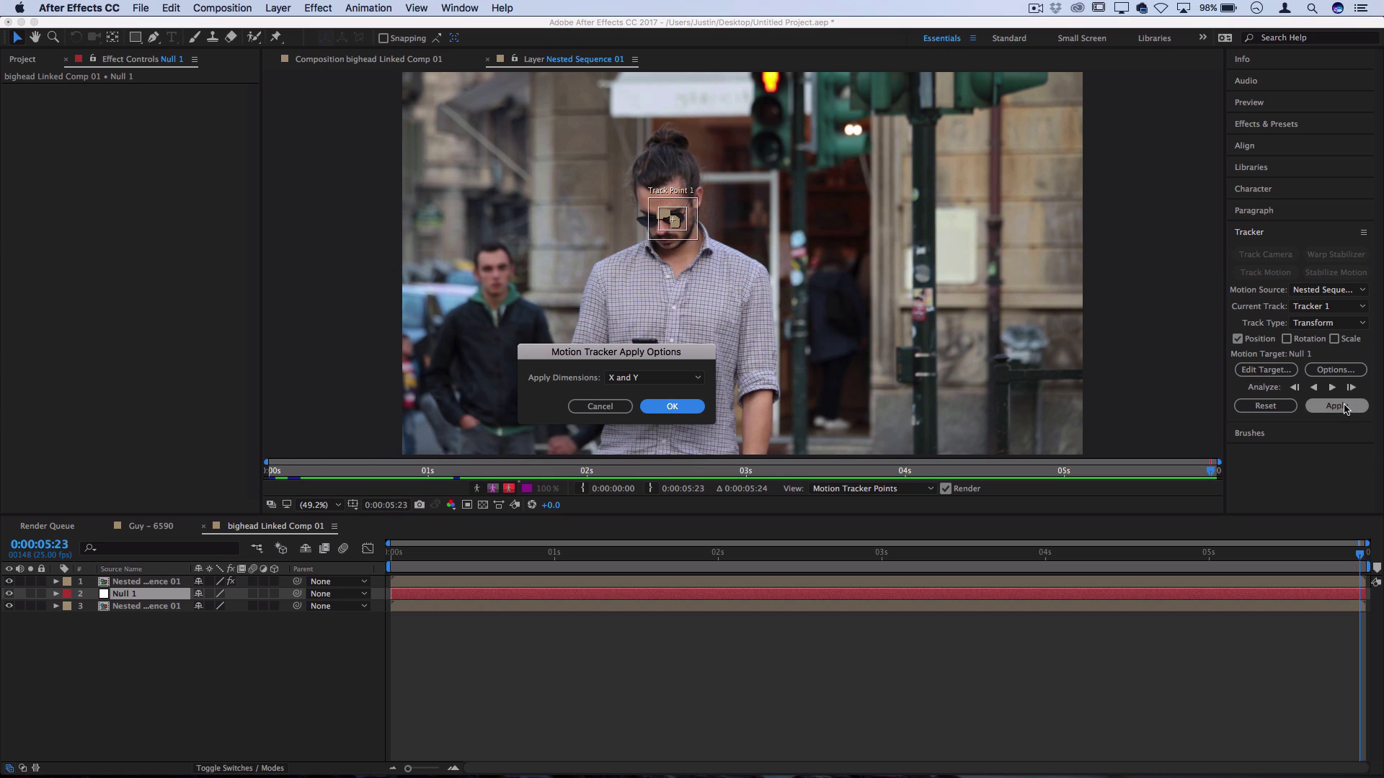
{"action": "left_click", "coordinate": [673, 406]}
{"action": "left_click", "coordinate": [60, 608]}
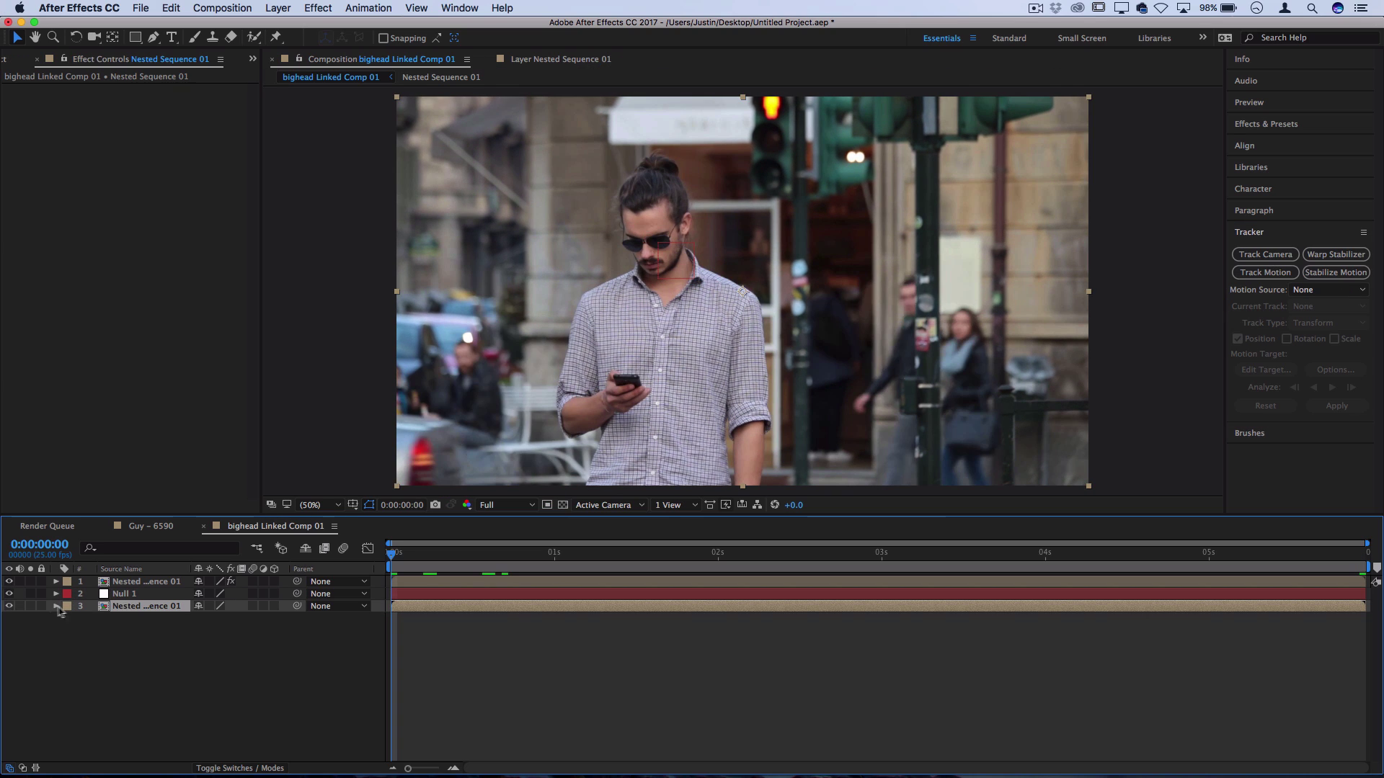
Delete Tracker 1 from the bottom Nested Sequence 01 layer's Motion Trackers.
{"action": "left_click", "coordinate": [55, 595]}
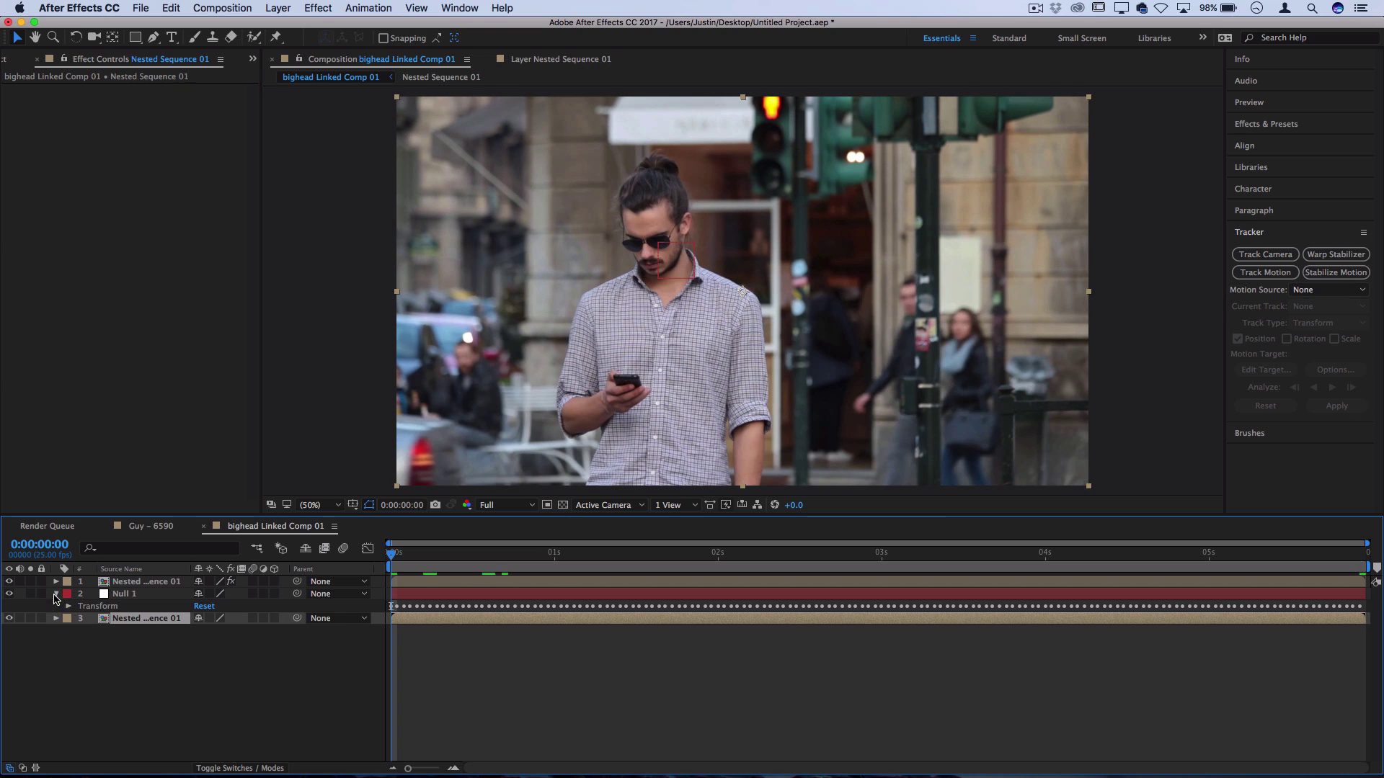
{"action": "left_click", "coordinate": [123, 594]}
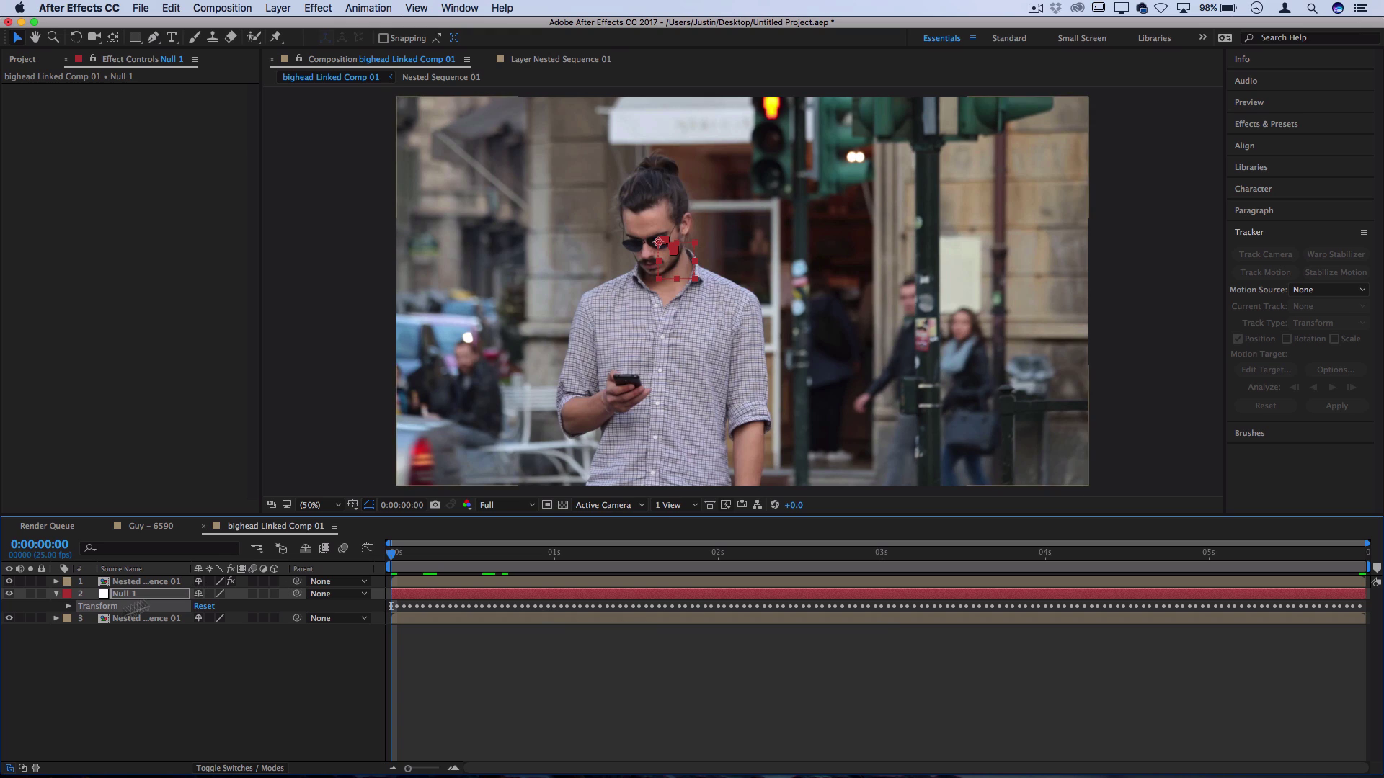
{"action": "left_click", "coordinate": [56, 619]}
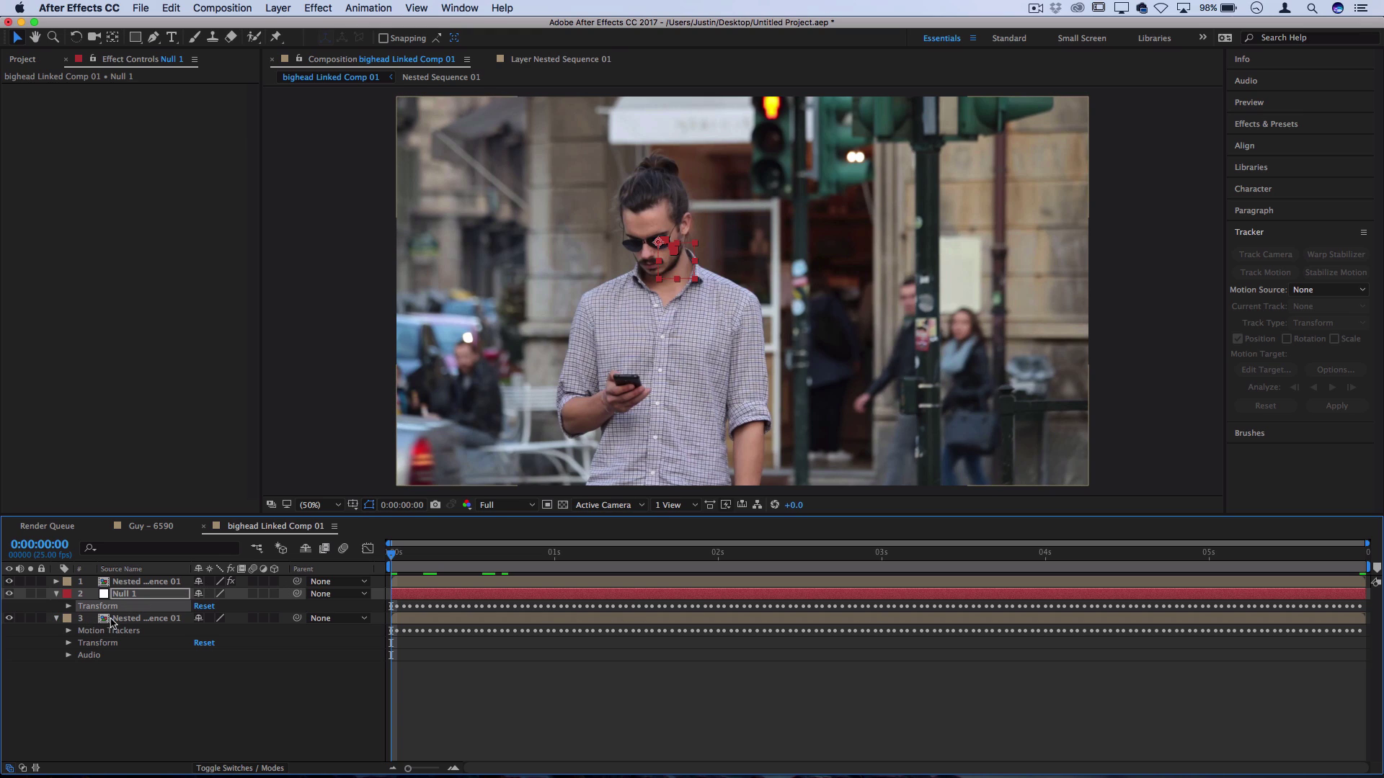
{"action": "left_click", "coordinate": [69, 631]}
{"action": "left_click", "coordinate": [128, 632]}
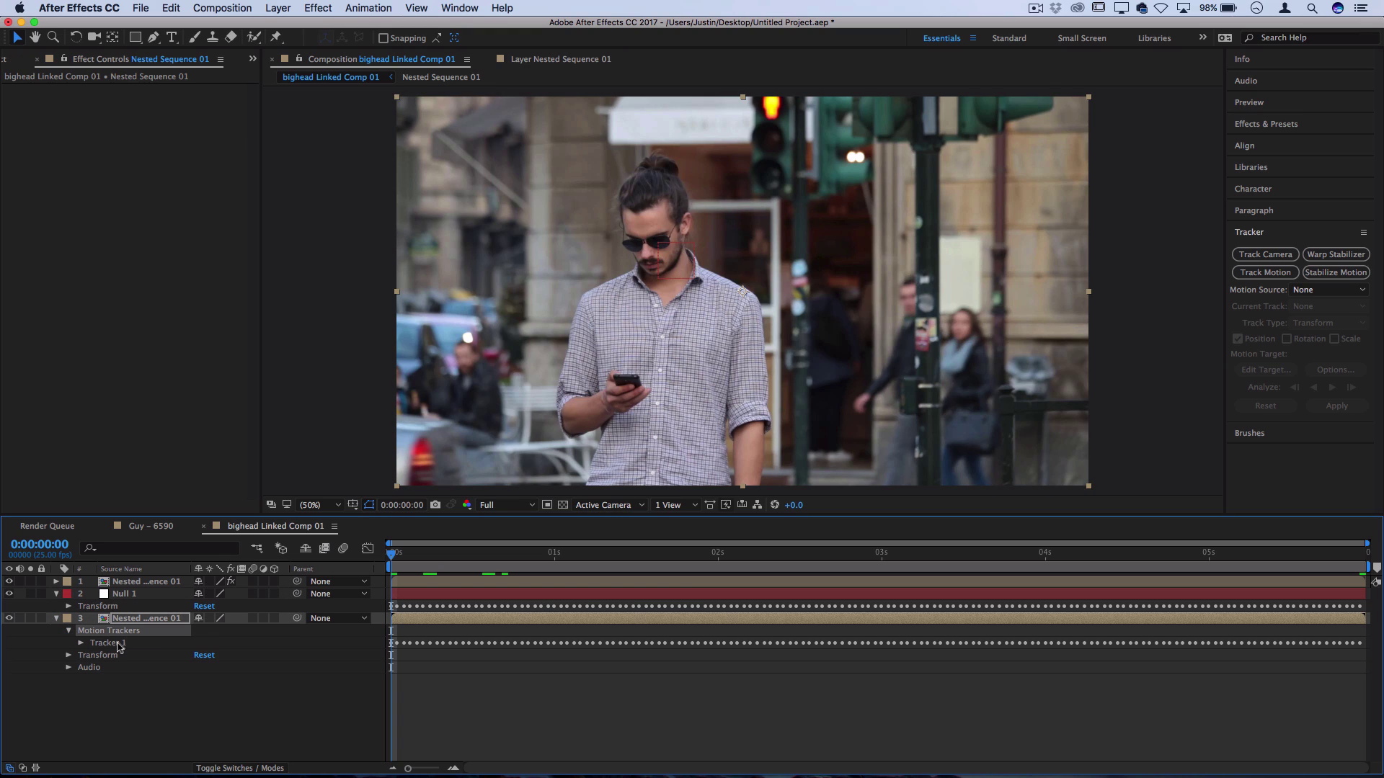
{"action": "left_click", "coordinate": [113, 643]}
{"action": "key", "text": "BackSpace"}
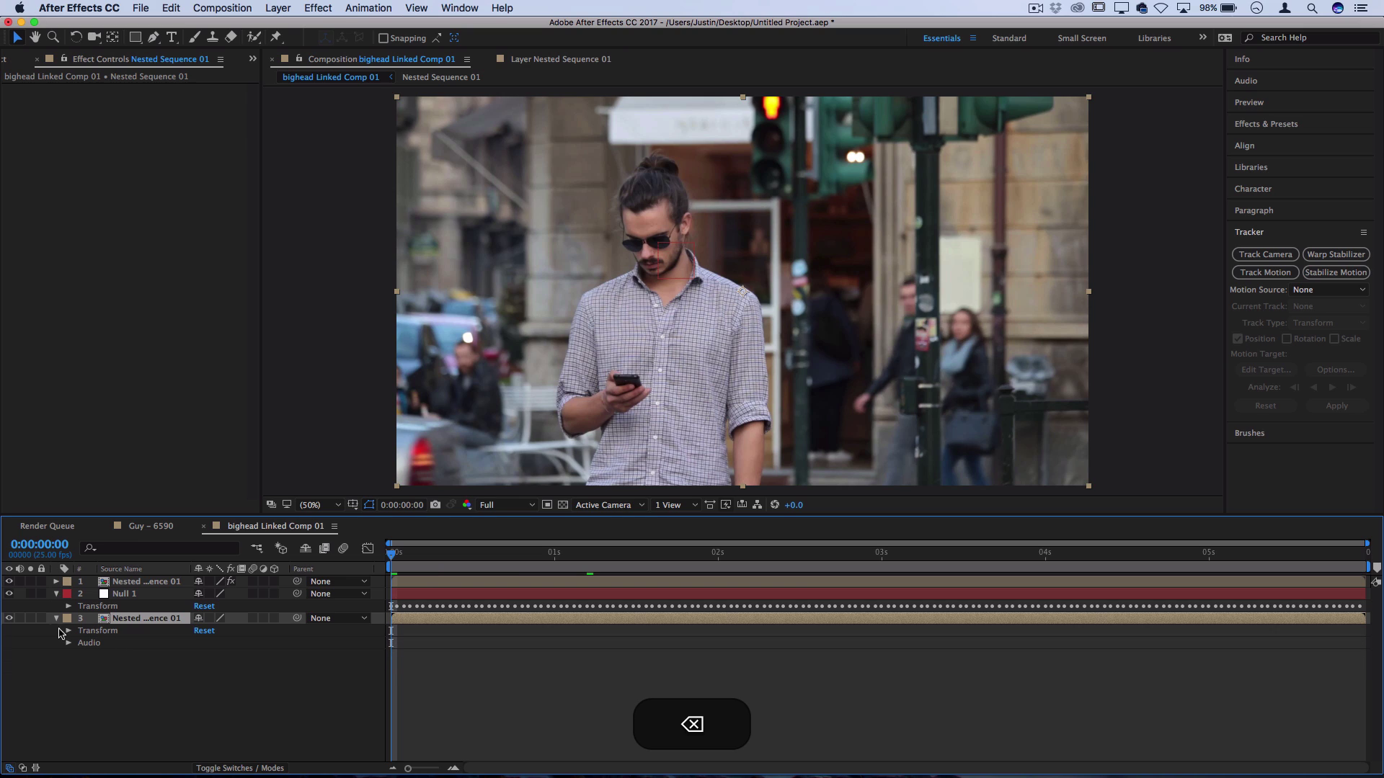
Reveal Null 1's keyframed Transform properties, with Position starting at 726.1, 404.7.
{"action": "left_click", "coordinate": [56, 618]}
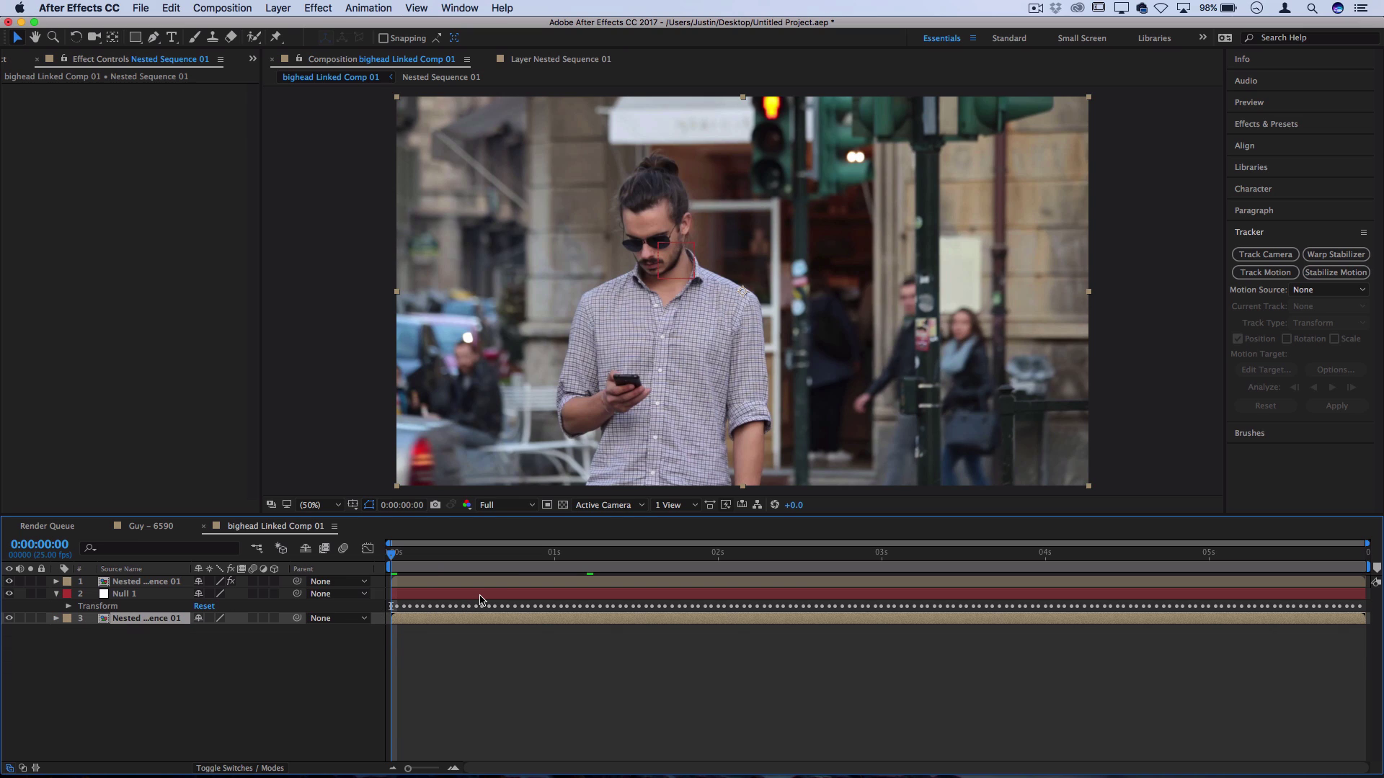
{"action": "left_click", "coordinate": [130, 582]}
{"action": "left_click", "coordinate": [69, 606]}
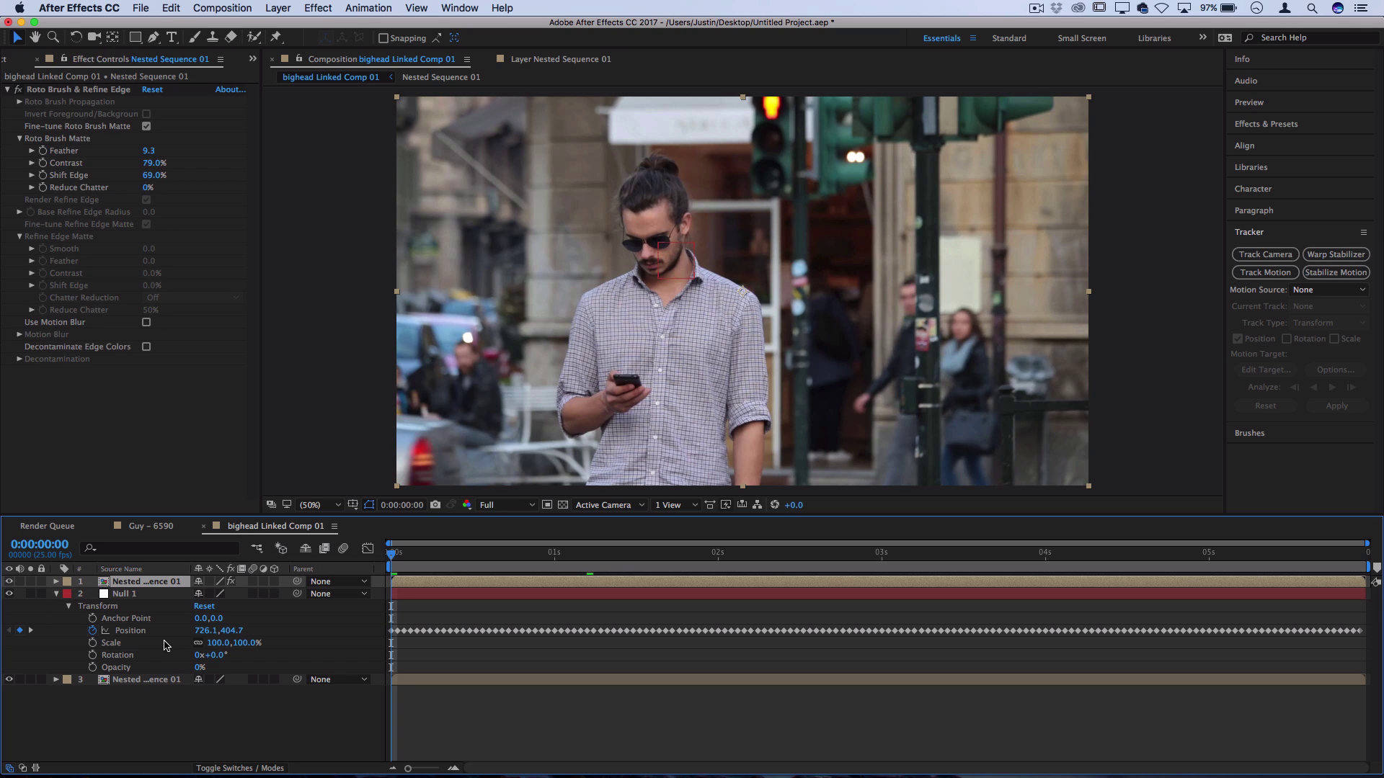
Scale the rotoscoped head layer to 153% and move it over the man's body.
{"action": "left_click", "coordinate": [56, 583]}
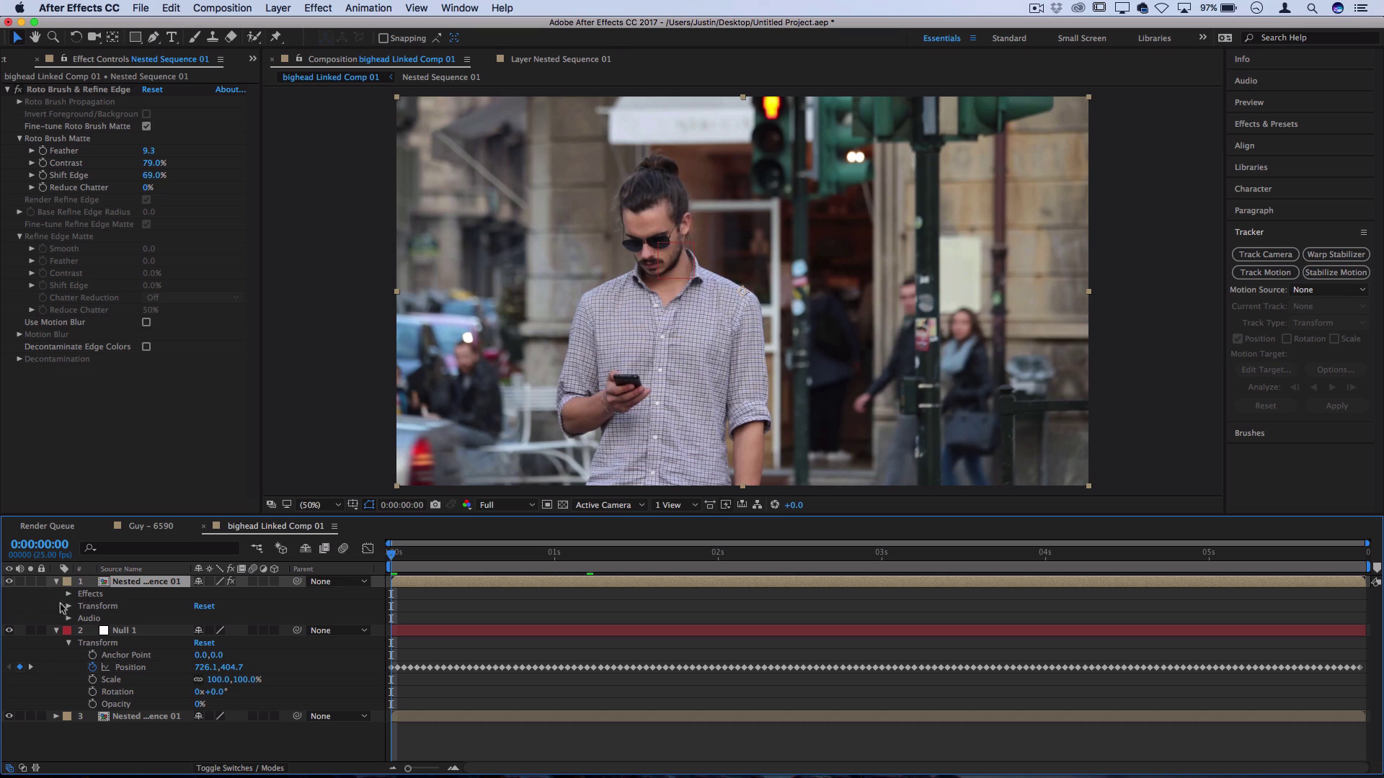
{"action": "left_click", "coordinate": [69, 606]}
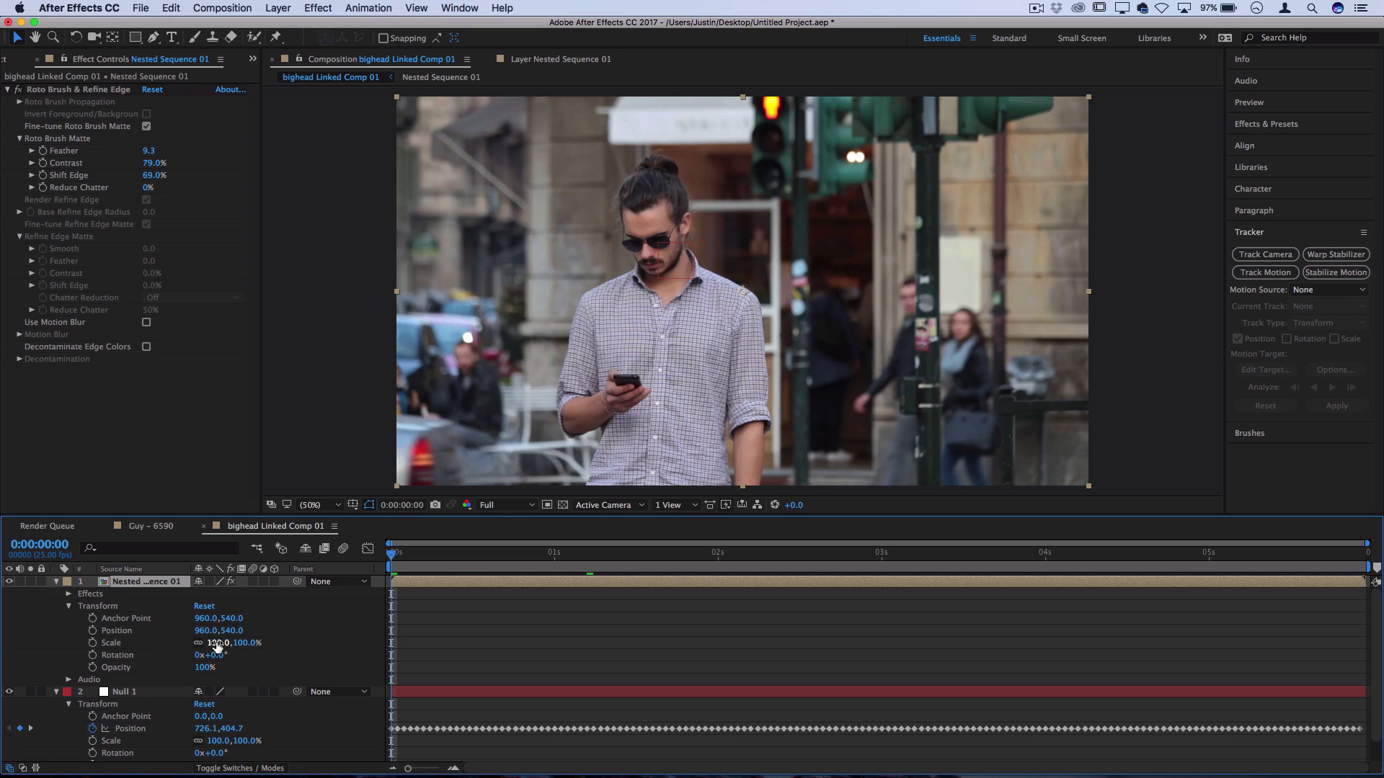
{"action": "left_click_drag", "start_coordinate": [216, 646], "coordinate": [266, 639]}
{"action": "left_click_drag", "start_coordinate": [530, 121], "coordinate": [596, 158]}
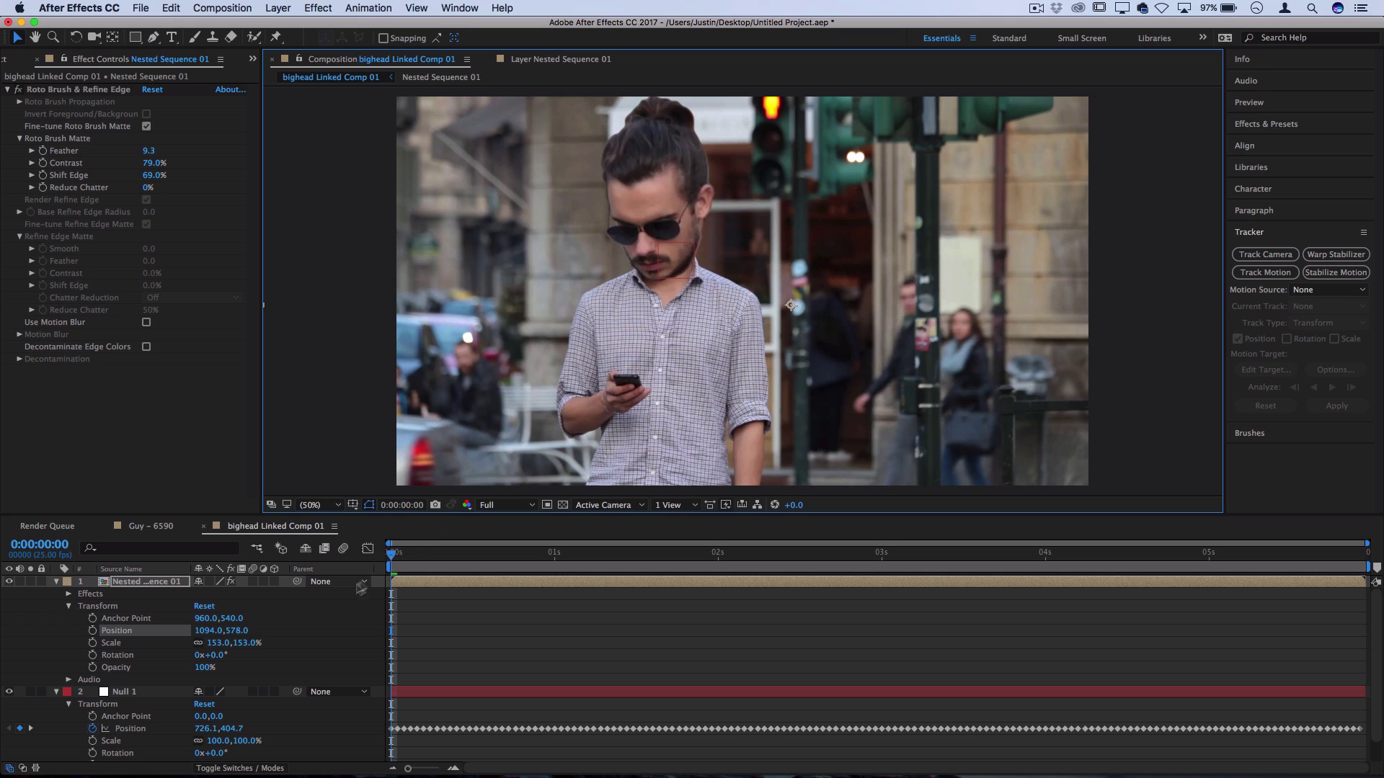
Parent the head layer to 2. Null 1.
{"action": "left_click", "coordinate": [338, 584]}
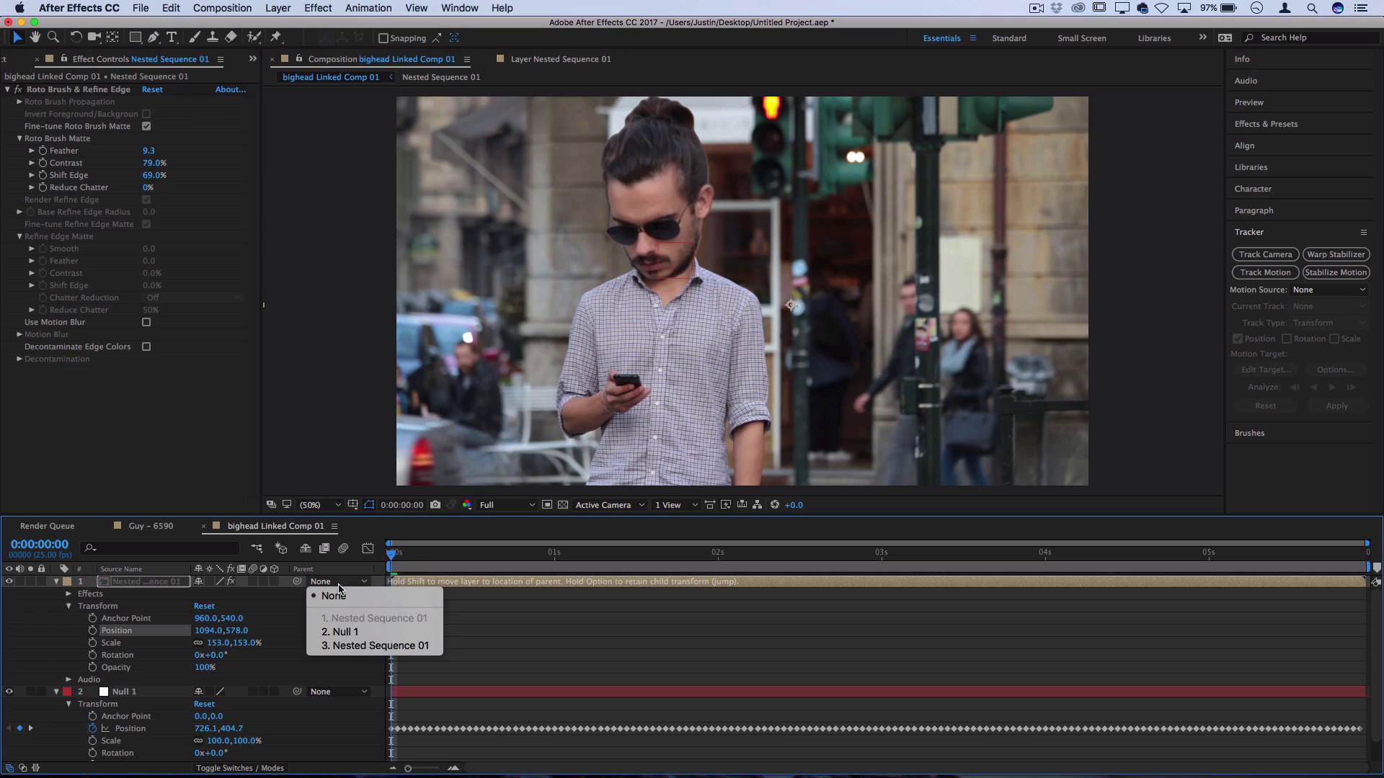
{"action": "left_click", "coordinate": [344, 632]}
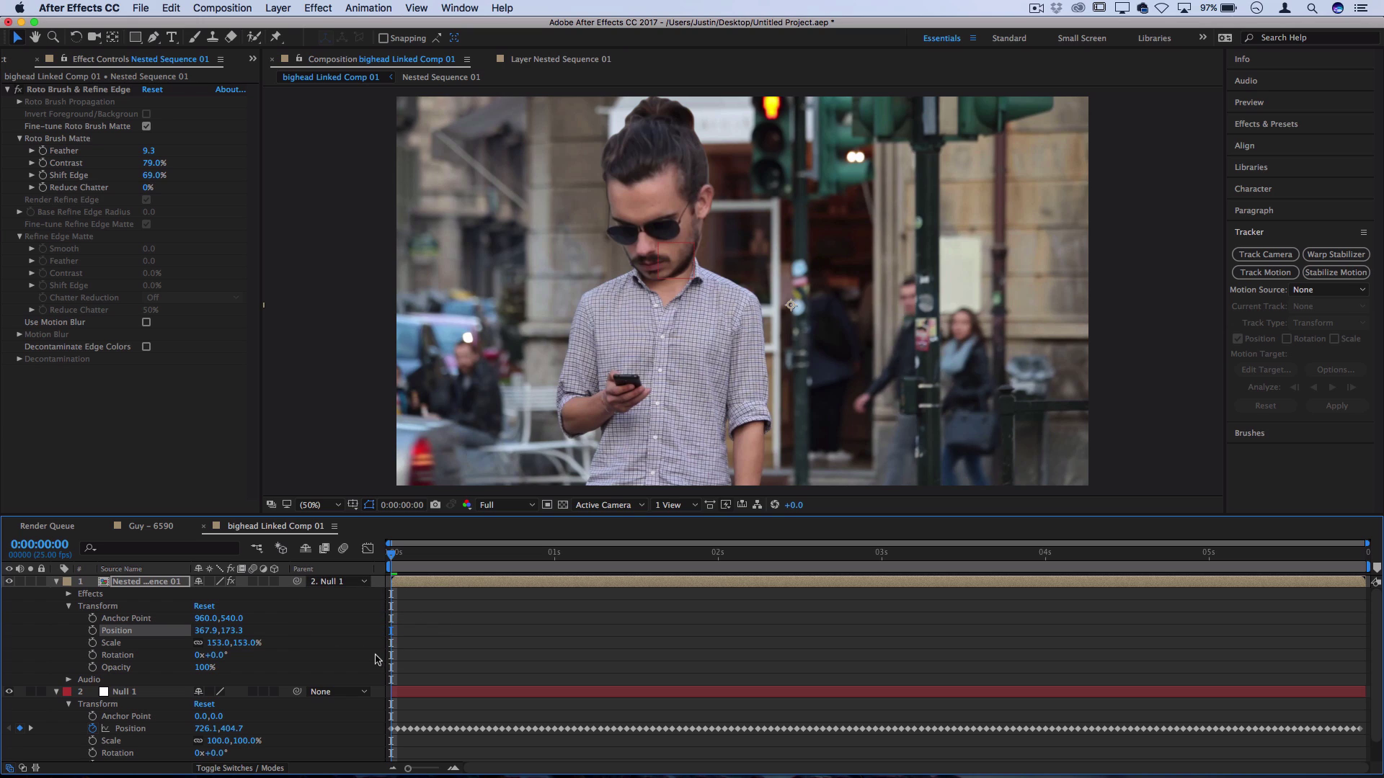
{"action": "left_click", "coordinate": [125, 688]}
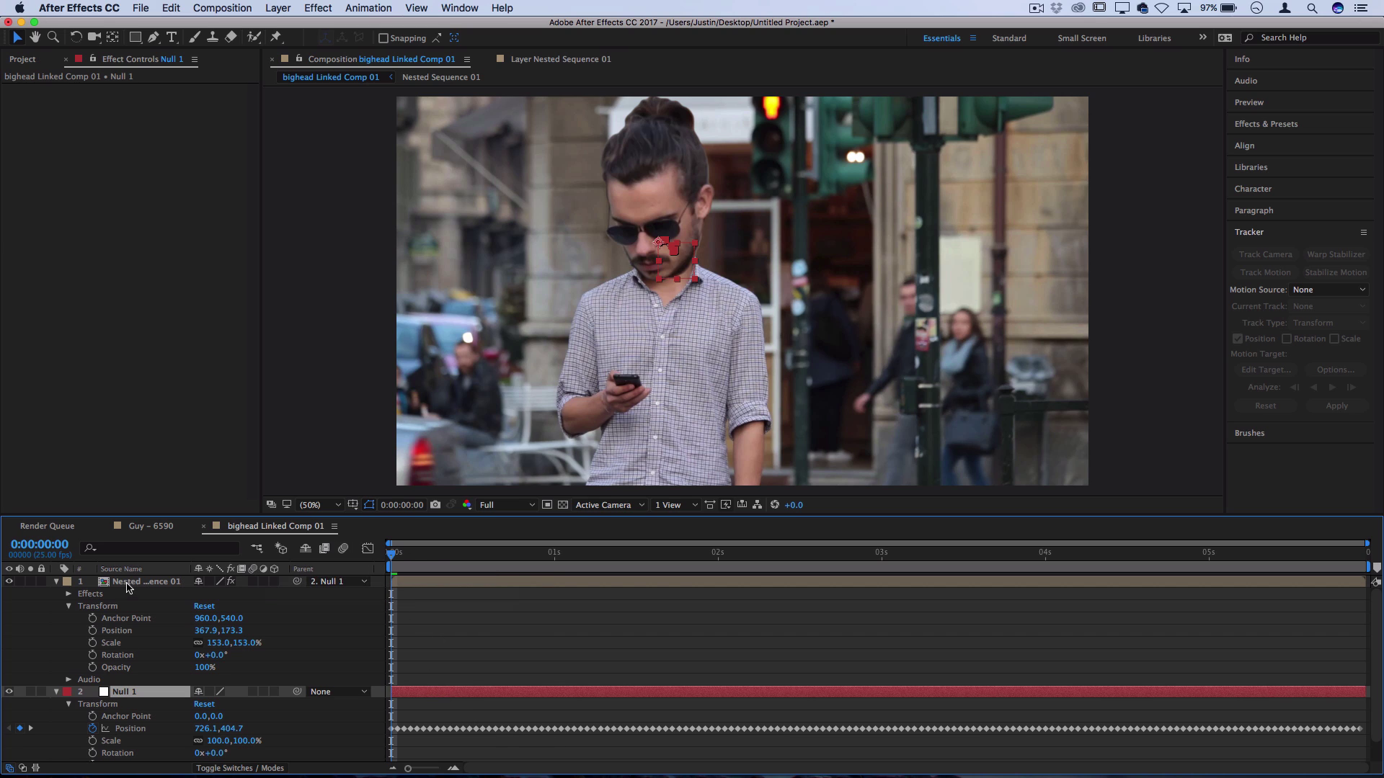
Preview to about 3:05, shift the head left onto the neck with a Position keyframe, and replay.
{"action": "key", "text": "space"}
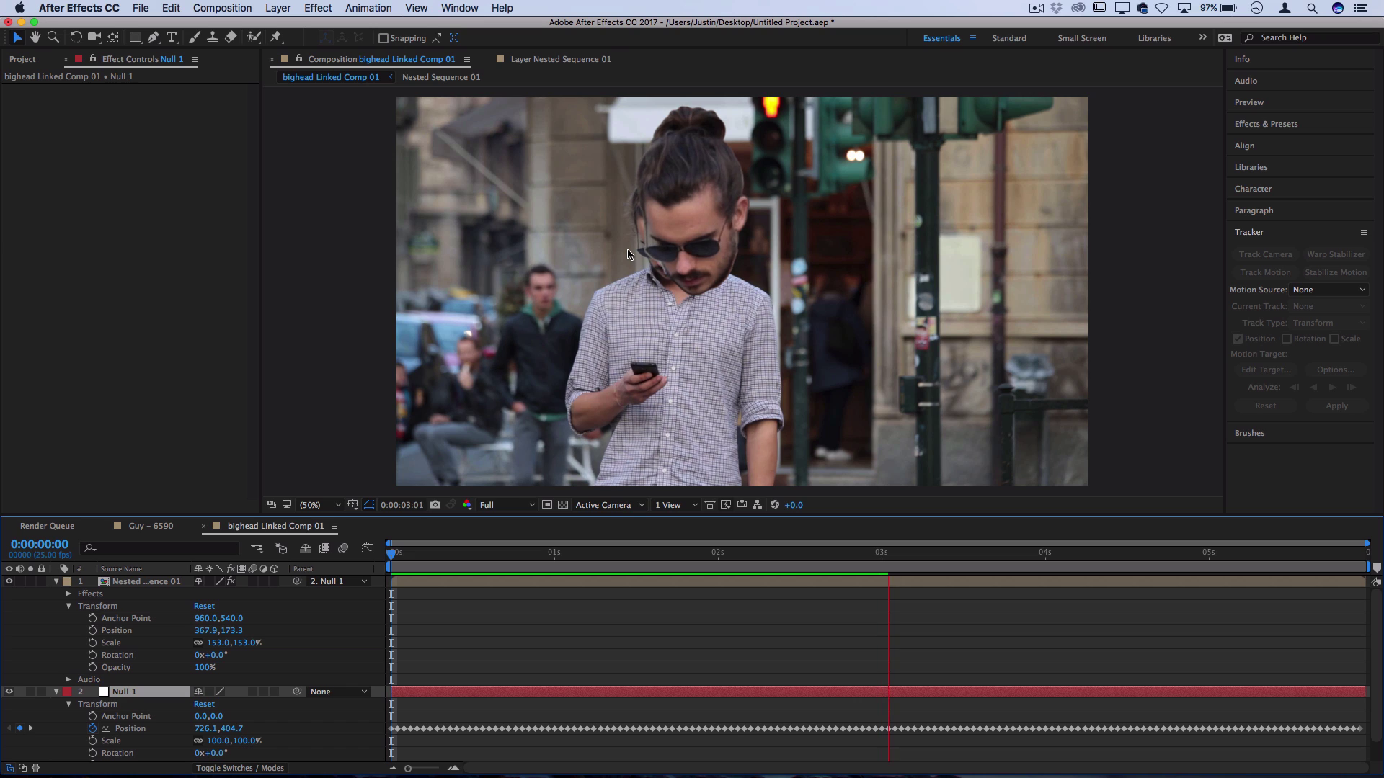
{"action": "key", "text": "space"}
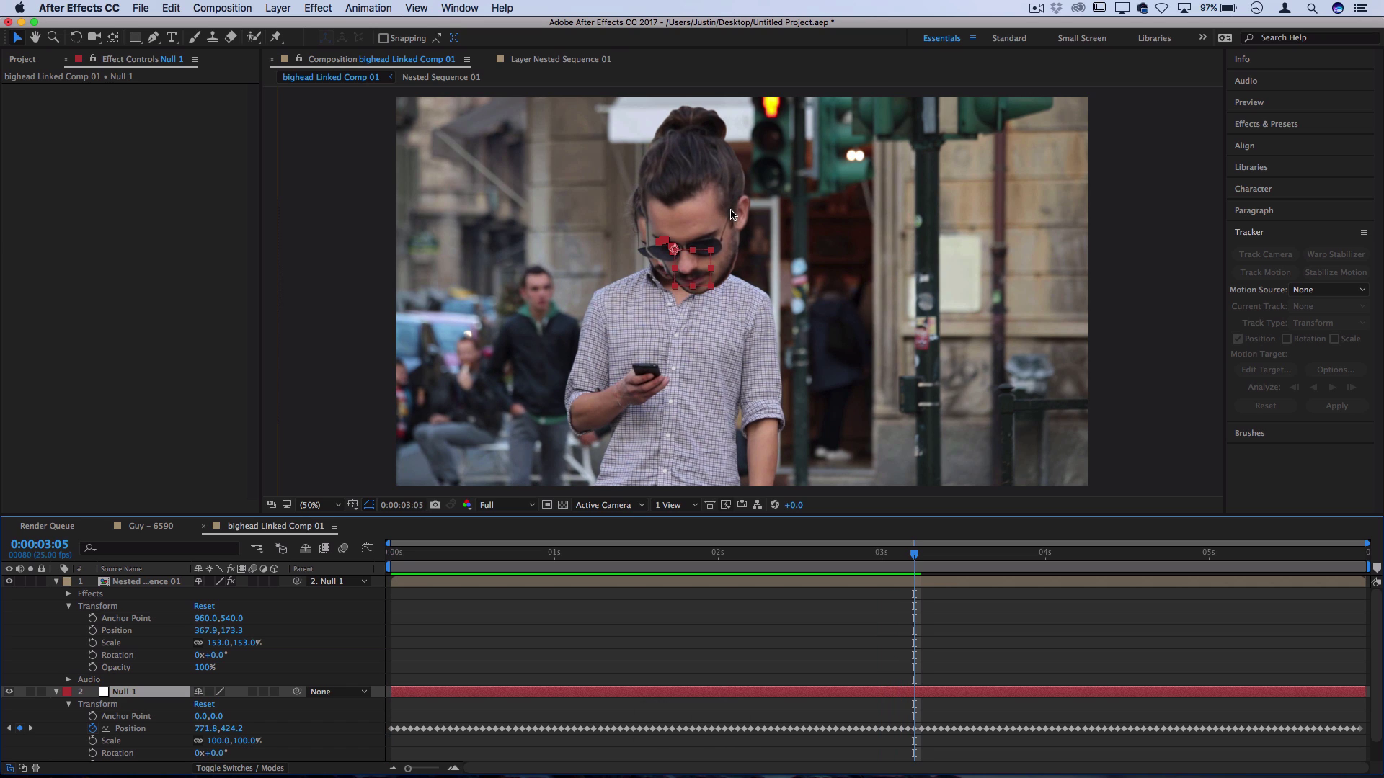
{"action": "left_click_drag", "start_coordinate": [766, 228], "coordinate": [747, 228]}
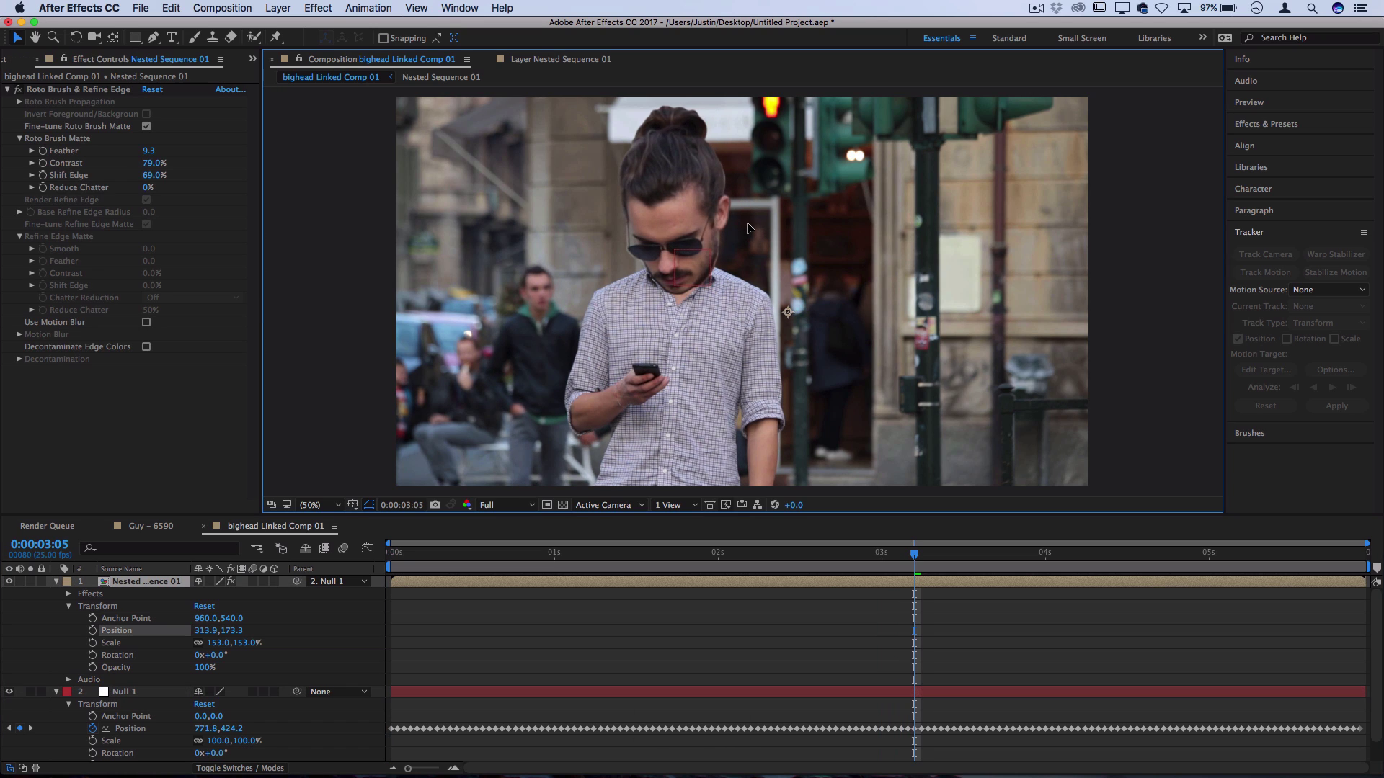
{"action": "key", "text": "space"}
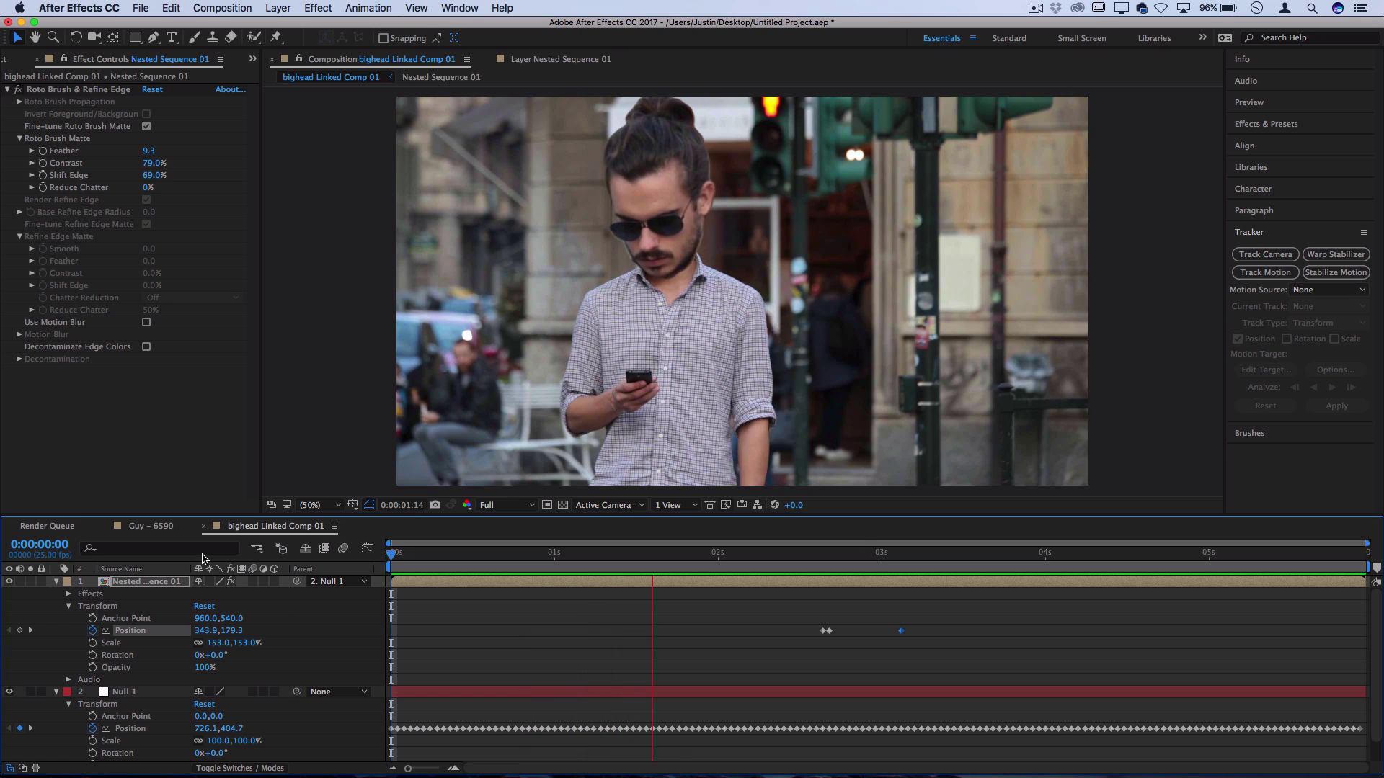